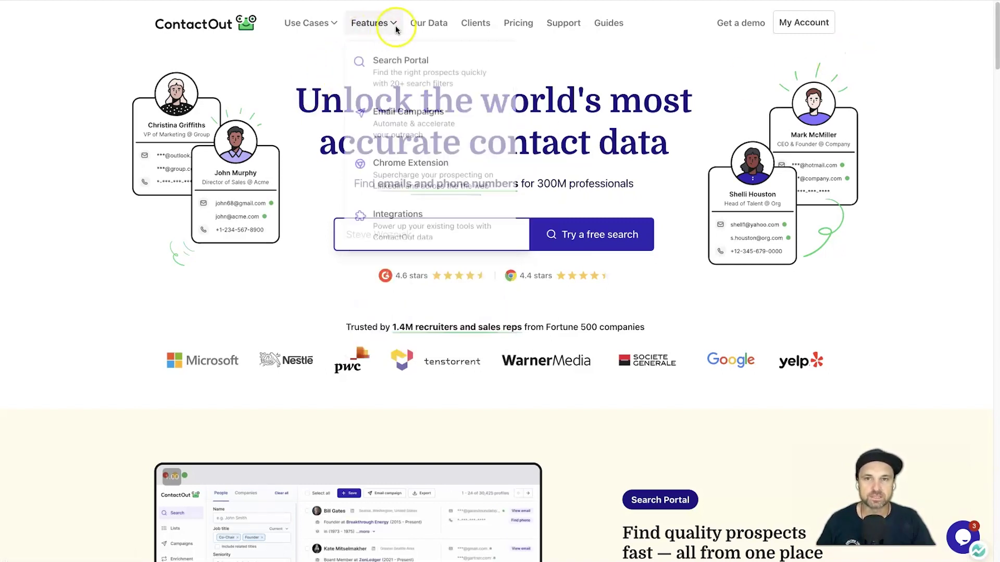
# - Open the pricing page and review what the Free plan includes
pyautogui.click(518, 20)
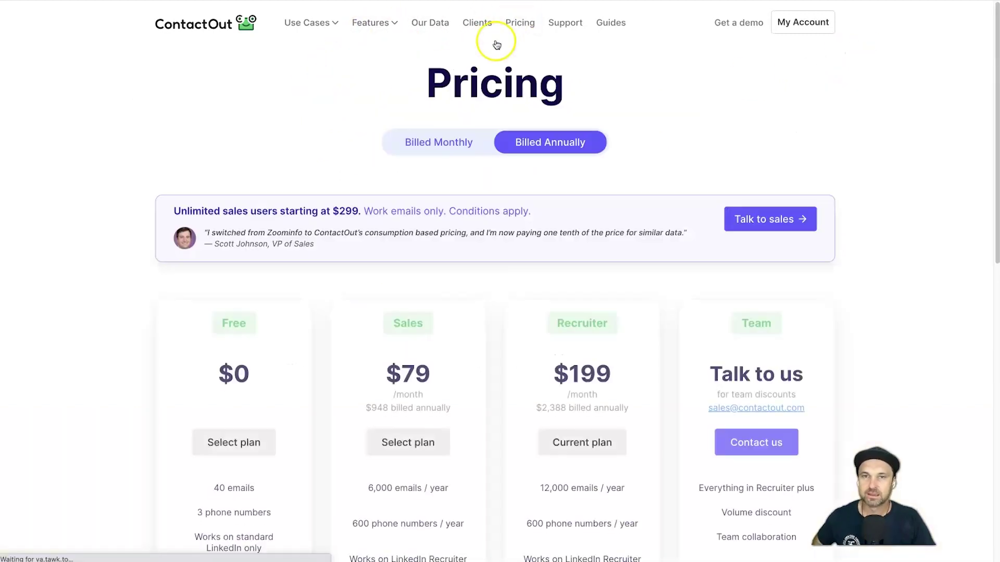
pyautogui.scroll(-1, 313, 237)
pyautogui.scroll(-1, 311, 225)
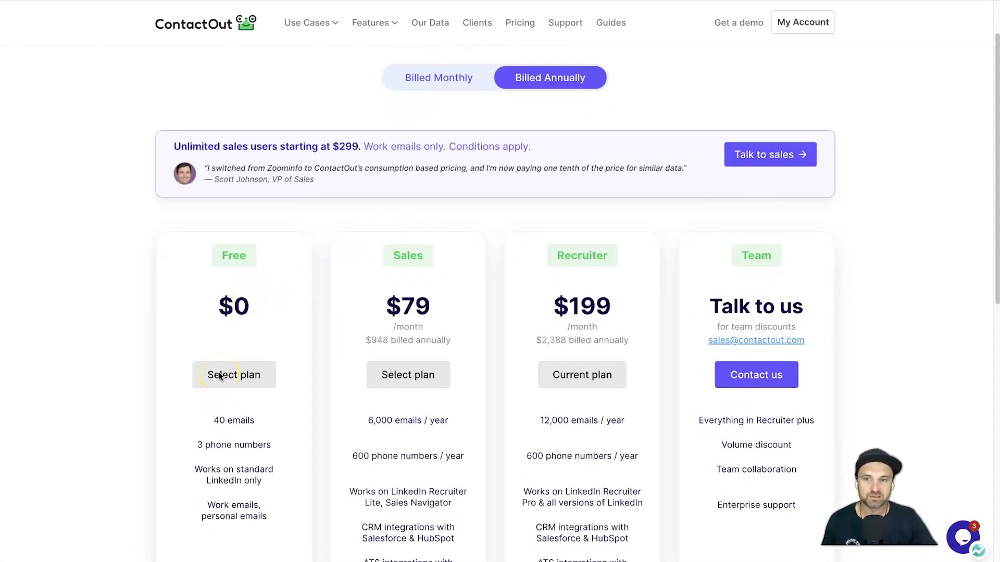
pyautogui.moveTo(195, 445); pyautogui.dragTo(271, 446)
pyautogui.click(272, 446)
pyautogui.moveTo(204, 470); pyautogui.dragTo(311, 485)
pyautogui.click(310, 485)
pyautogui.click(302, 463)
pyautogui.click(436, 539)
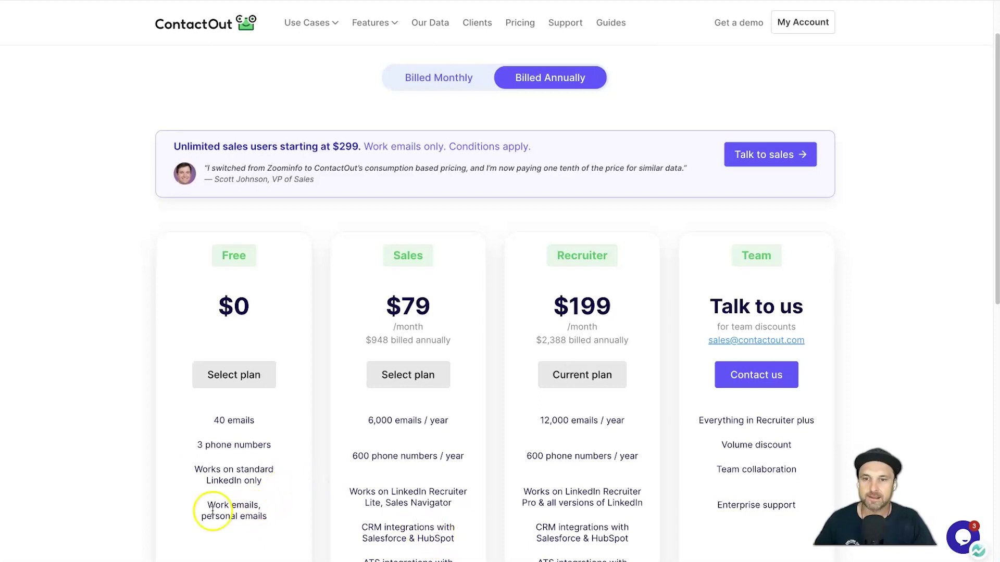
pyautogui.moveTo(212, 513); pyautogui.dragTo(180, 505)
pyautogui.click(265, 513)
pyautogui.click(311, 385)
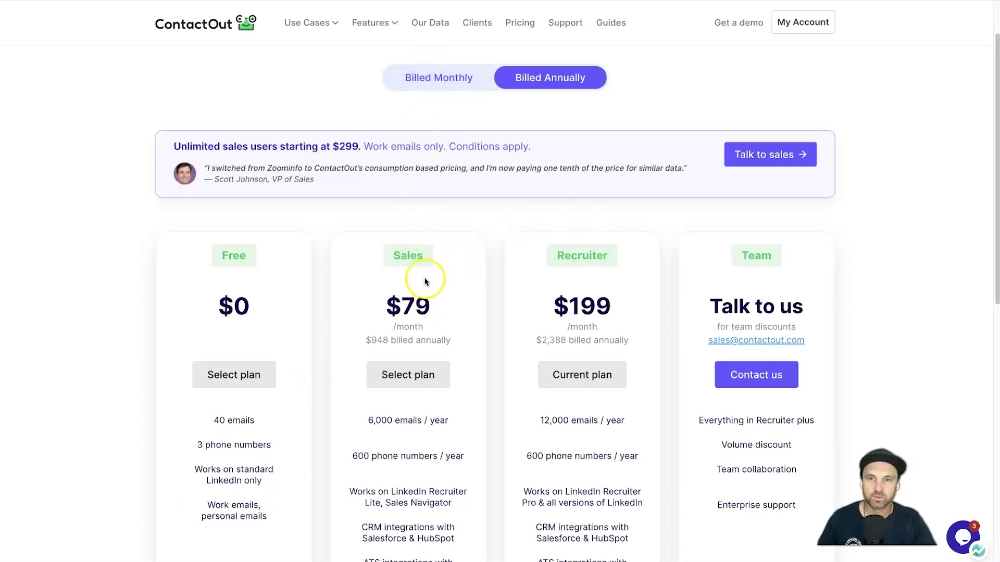
# - Switch the pricing to monthly billing and review the Sales plan's credits and integrations
pyautogui.click(423, 77)
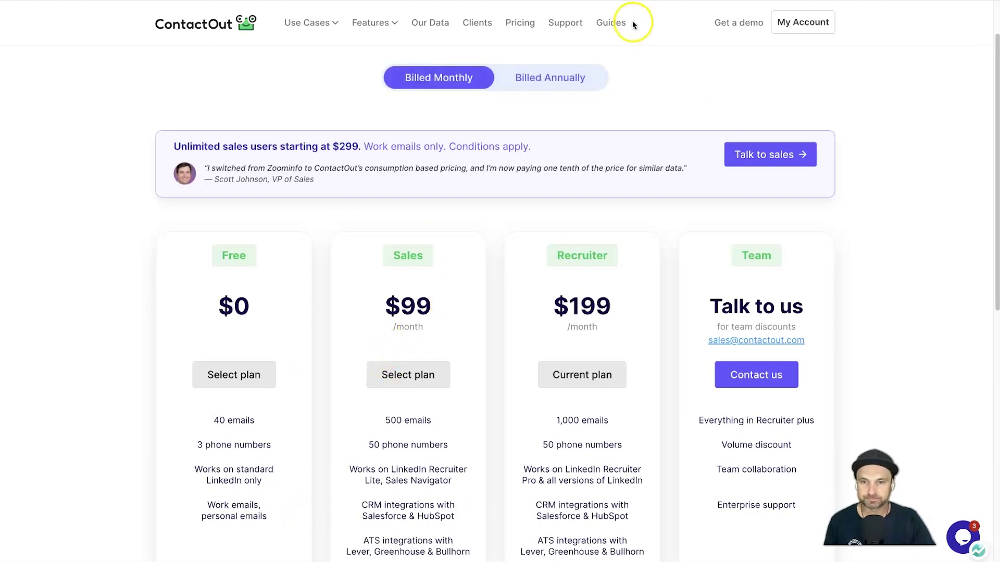
pyautogui.scroll(-1, 483, 326)
pyautogui.scroll(3, 470, 337)
pyautogui.click(510, 149)
pyautogui.click(474, 143)
pyautogui.scroll(-3, 379, 365)
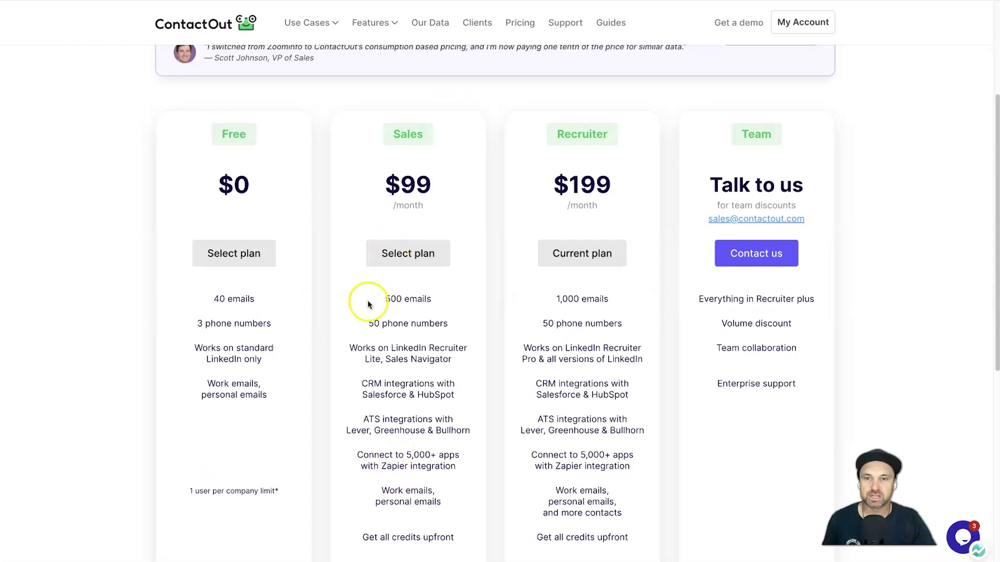
pyautogui.moveTo(345, 325); pyautogui.dragTo(467, 319)
pyautogui.click(470, 319)
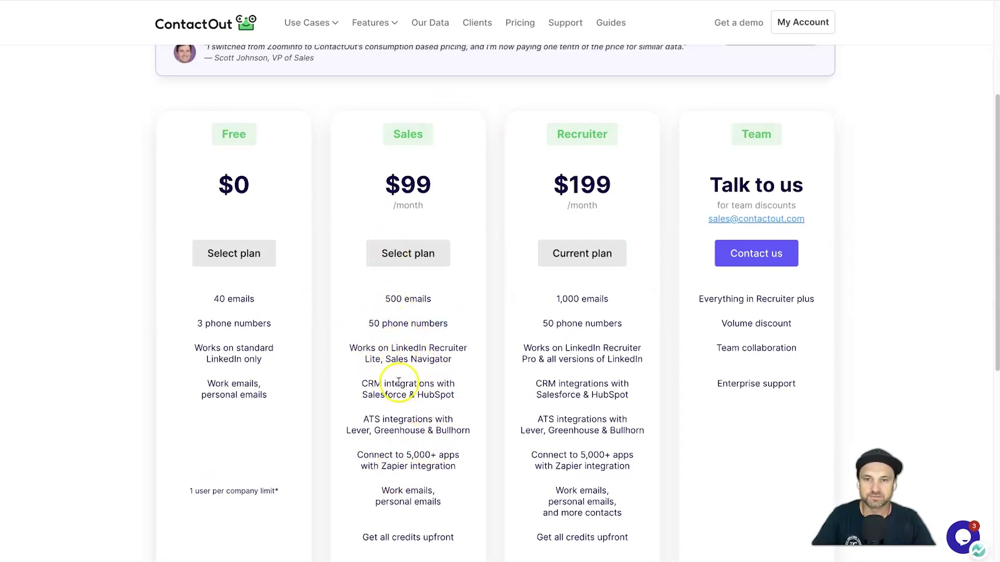
pyautogui.moveTo(360, 384); pyautogui.dragTo(474, 433)
pyautogui.click(473, 437)
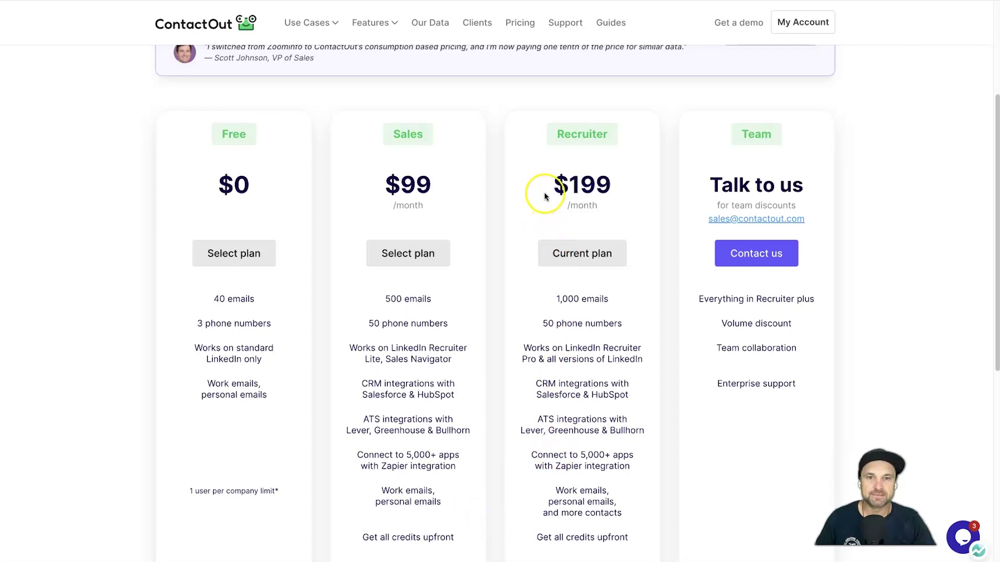
# - Examine the Recruiter plan's monthly price, email allowance and remaining features
pyautogui.scroll(3, 583, 304)
pyautogui.scroll(-3, 583, 303)
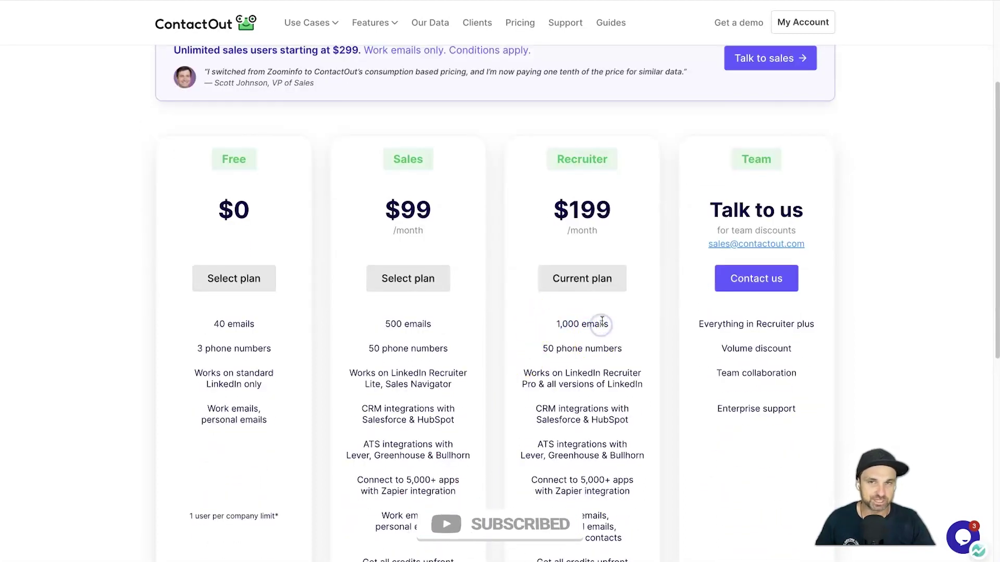
pyautogui.tripleClick(620, 324)
pyautogui.click(622, 325)
pyautogui.scroll(-3, 623, 324)
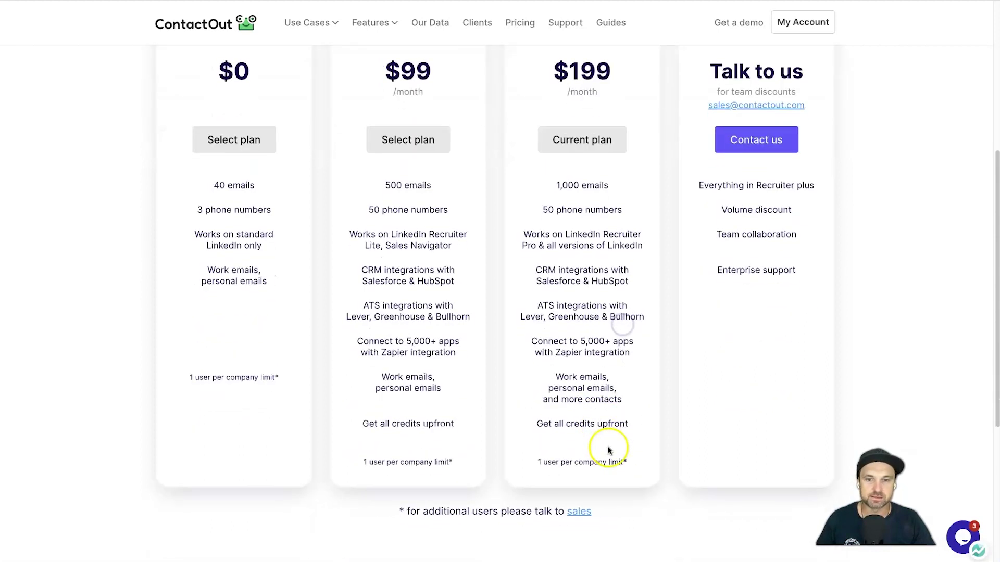
pyautogui.scroll(6, 570, 417)
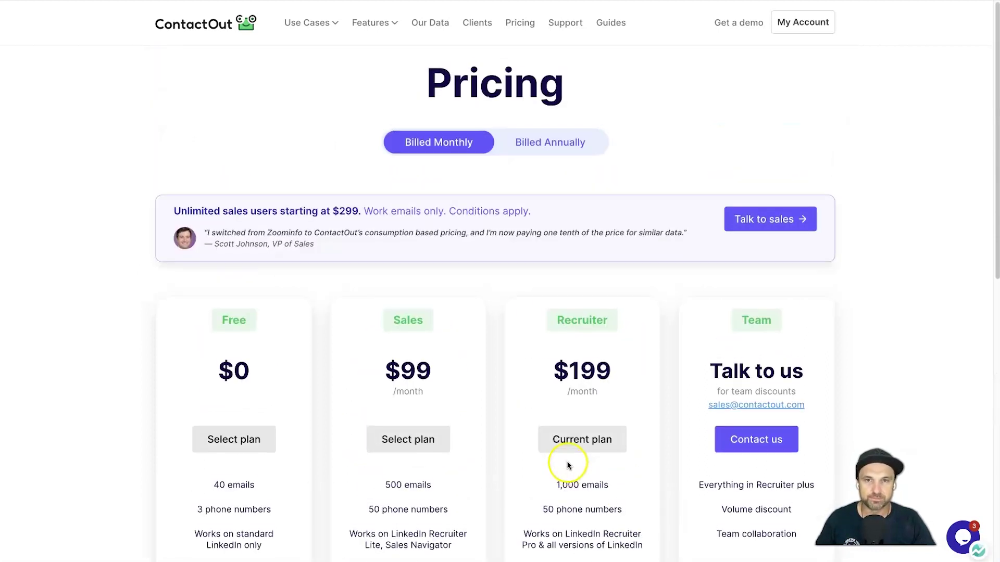
# - Open the account's people search portal and check the total number of profiles
pyautogui.click(789, 25)
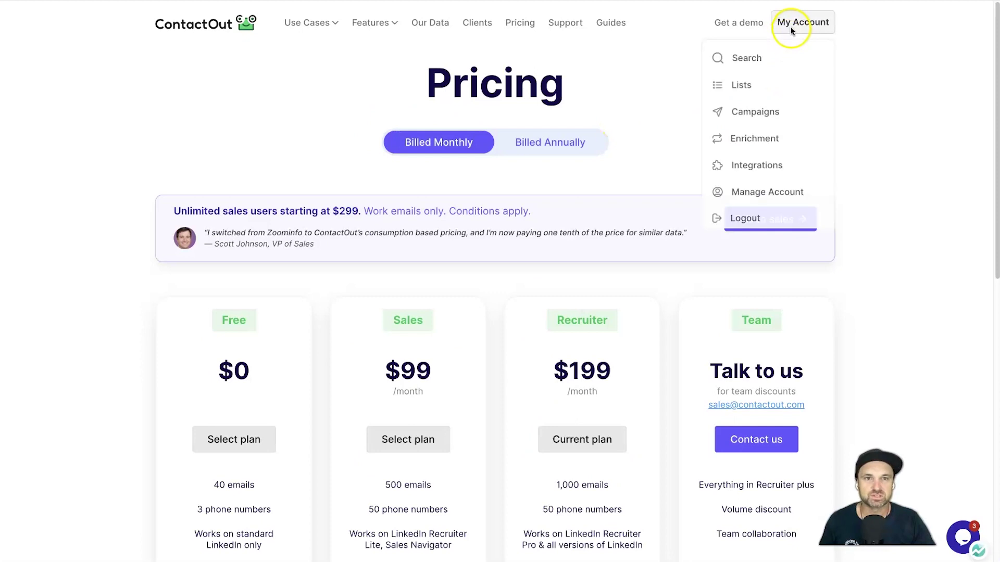
pyautogui.click(750, 59)
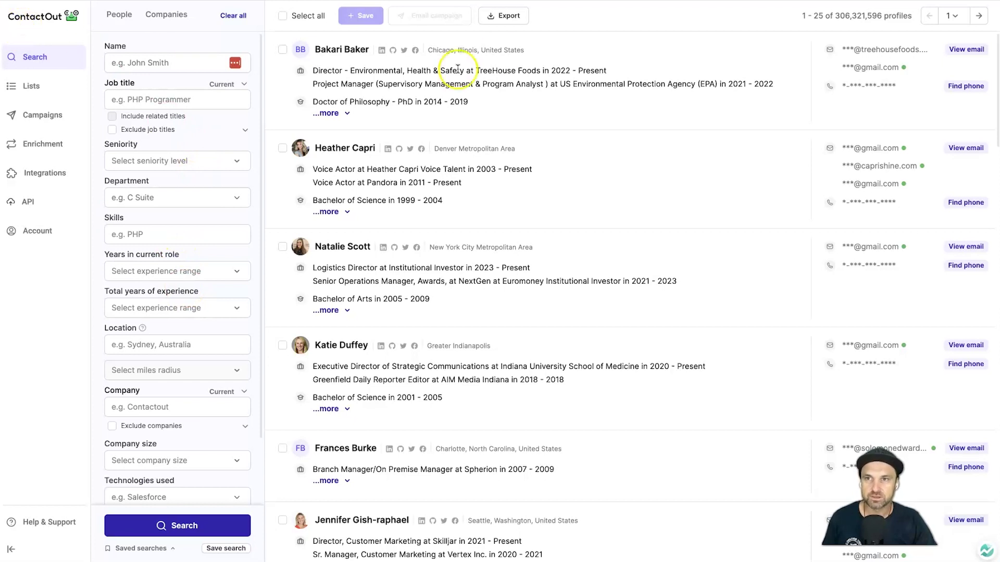
pyautogui.click(837, 15)
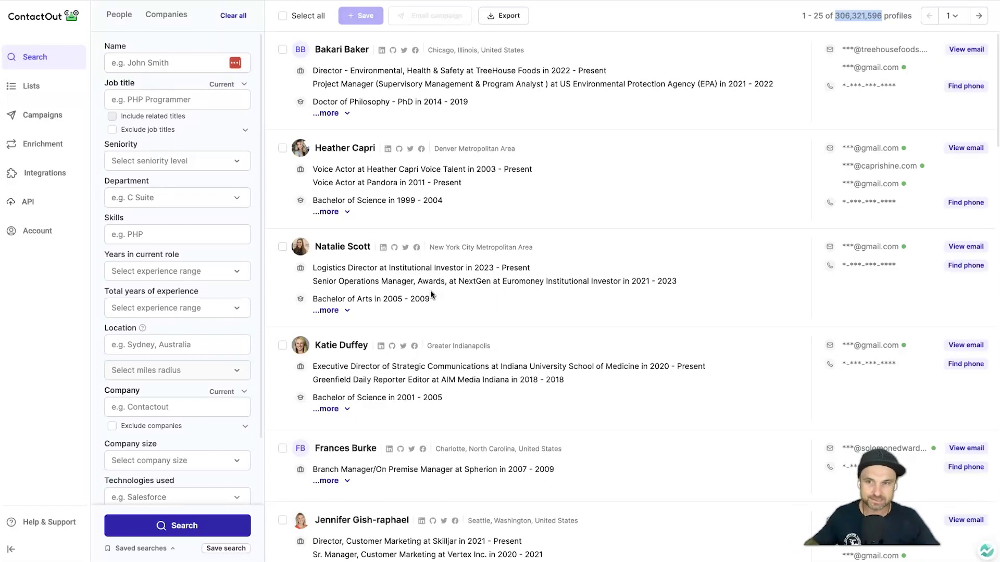
# - Filter the people search by job title Health Coach and location Sydney, Australia
pyautogui.click(172, 101)
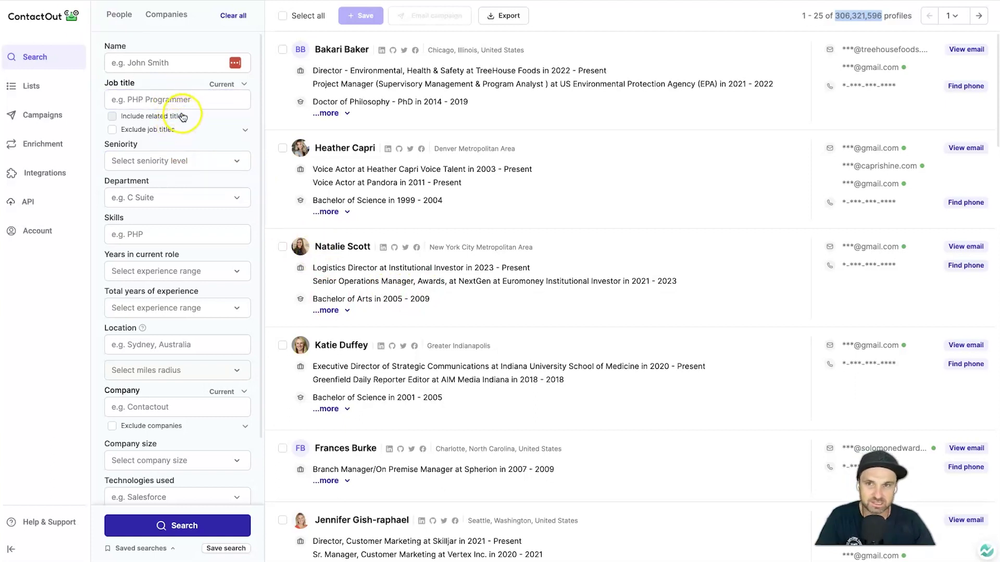
pyautogui.click(189, 102)
pyautogui.write('Health Coach')
pyautogui.click(193, 227)
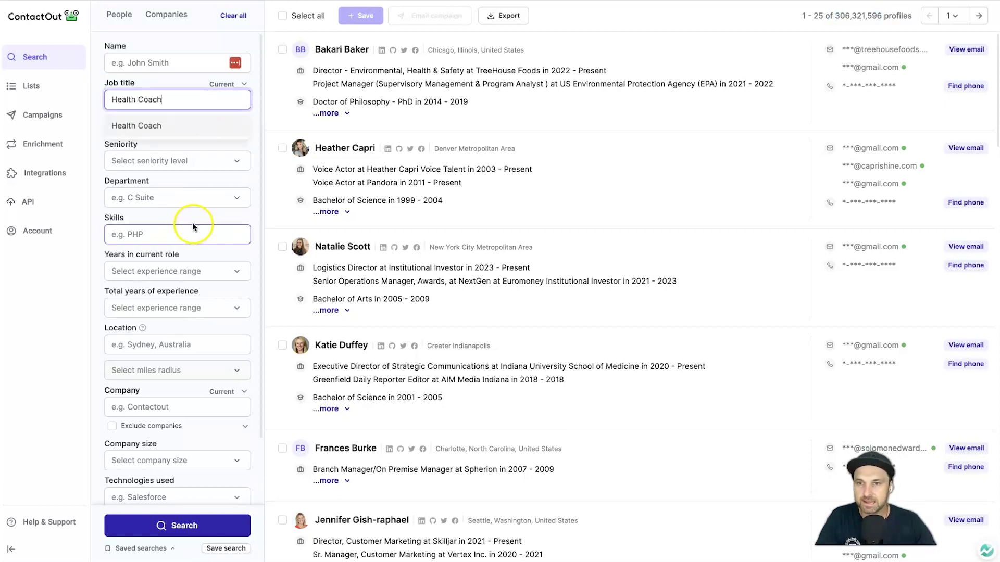
pyautogui.click(178, 343)
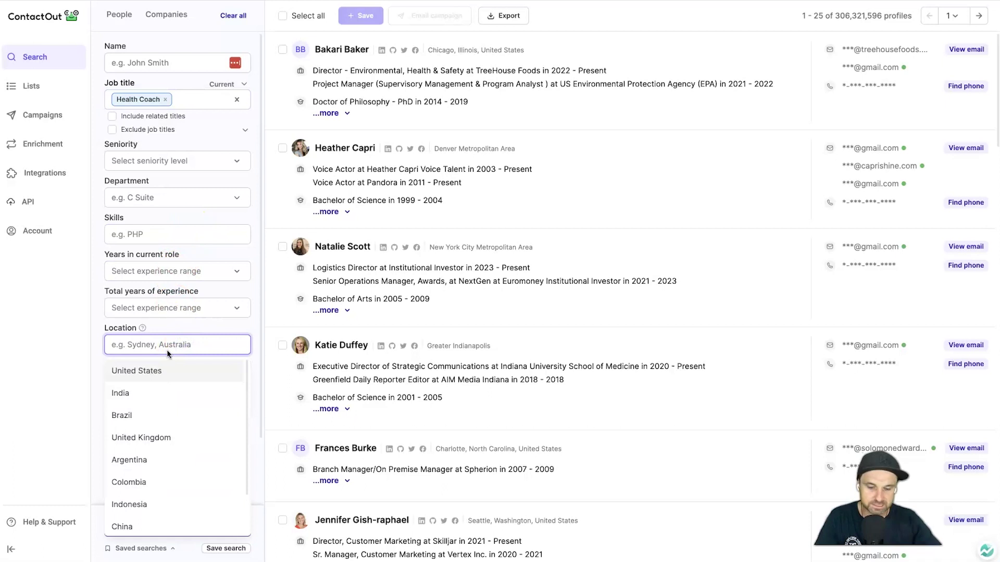
pyautogui.write('Sydney,')
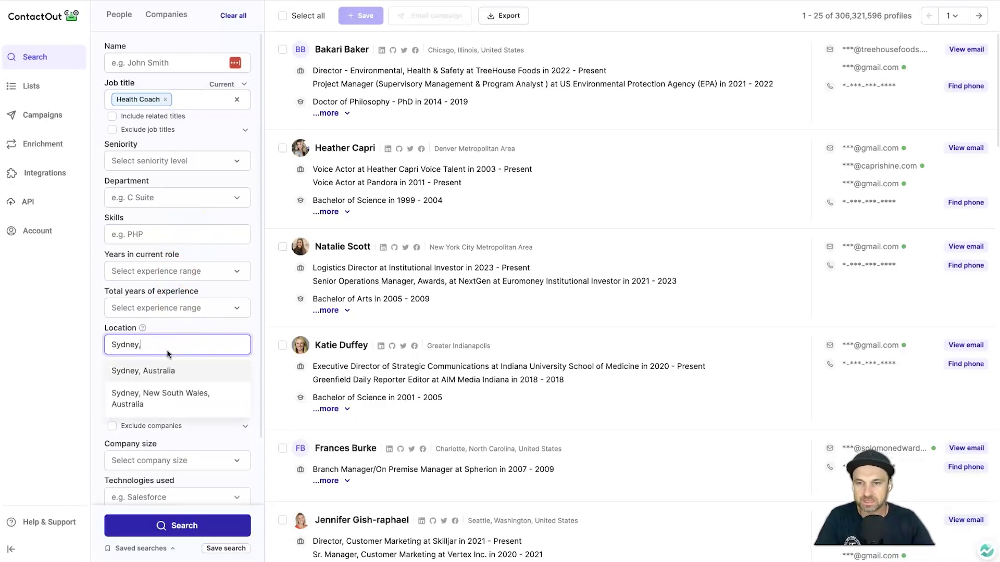
pyautogui.click(159, 371)
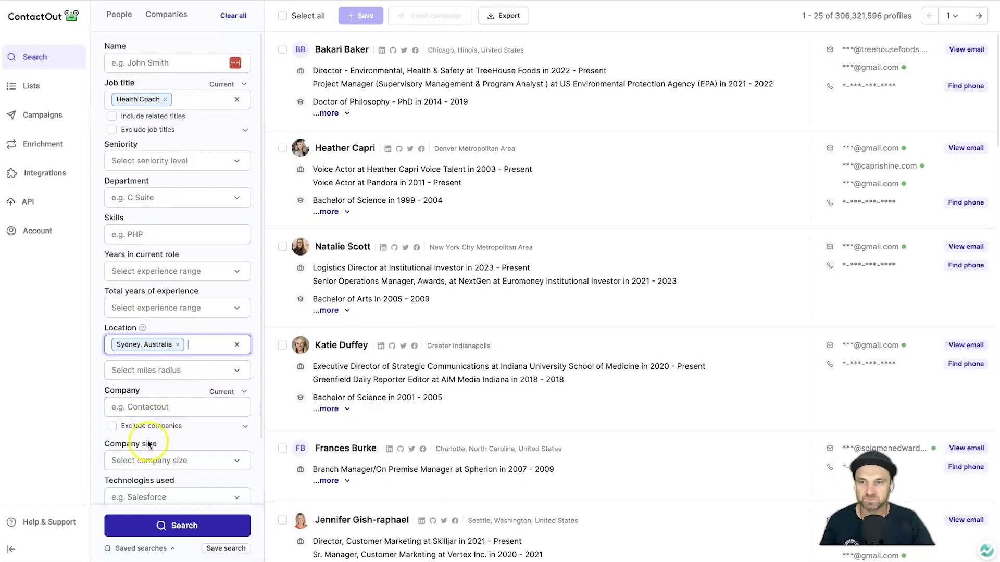
# - Look over the other available search filters, including the seniority and department options
pyautogui.scroll(-5, 148, 444)
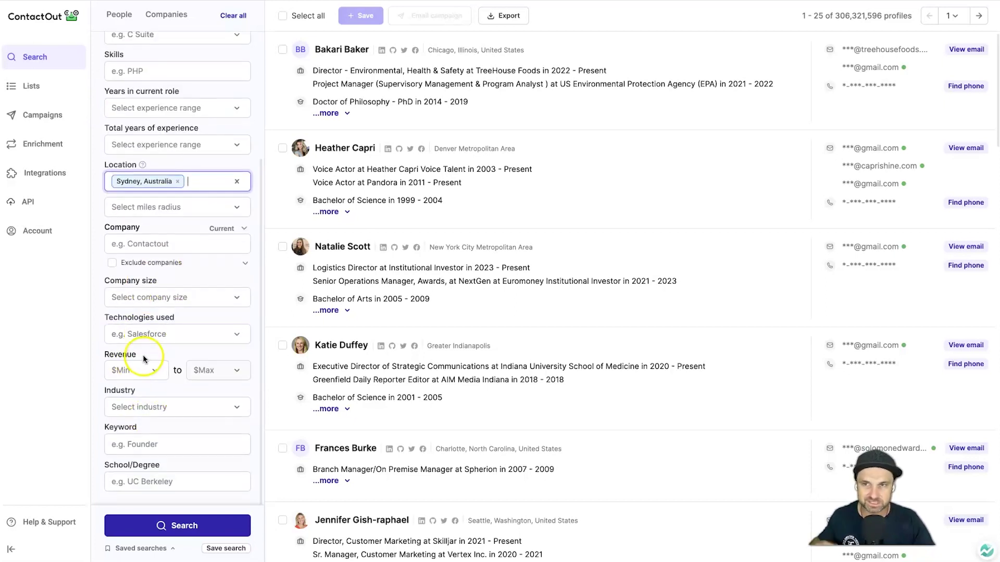
pyautogui.scroll(5, 145, 359)
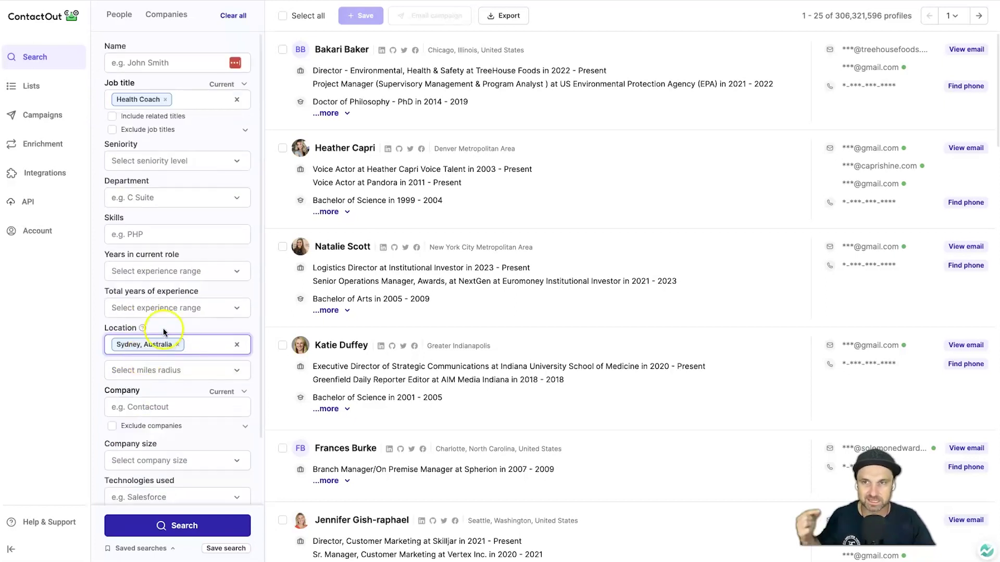
pyautogui.click(130, 64)
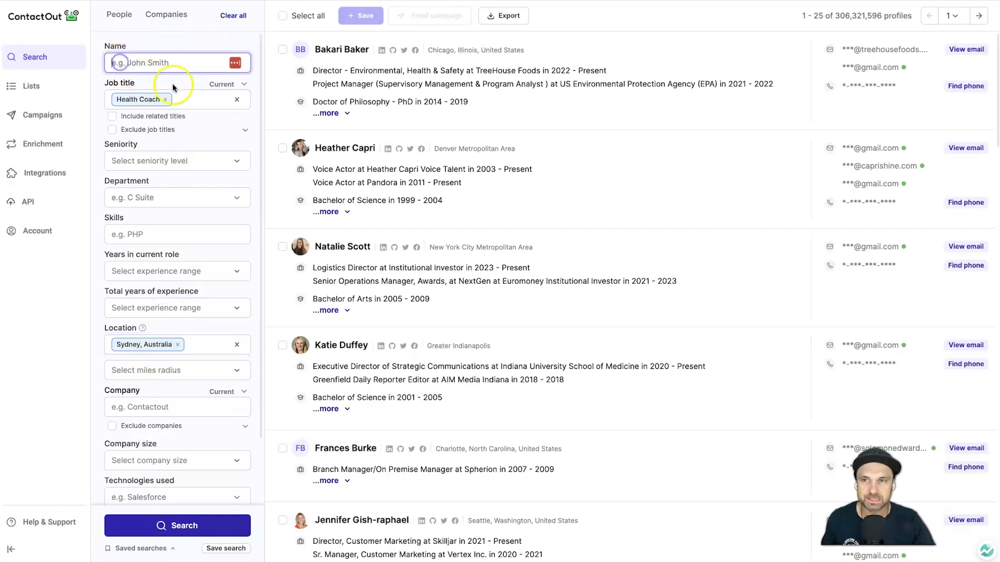
pyautogui.click(145, 160)
pyautogui.scroll(-3, 162, 290)
pyautogui.scroll(3, 156, 260)
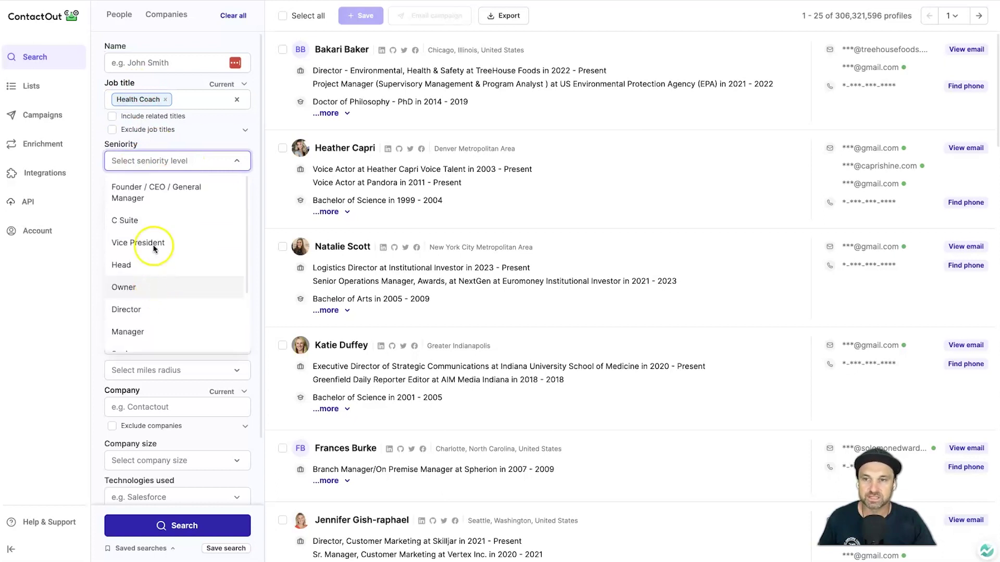
pyautogui.click(173, 160)
pyautogui.click(148, 198)
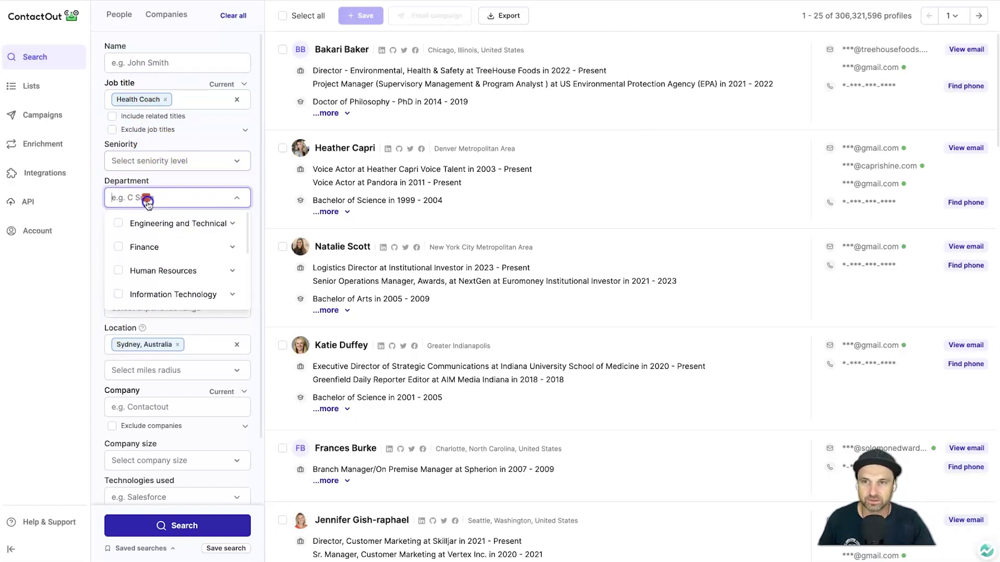
pyautogui.scroll(-1, 174, 281)
pyautogui.click(60, 317)
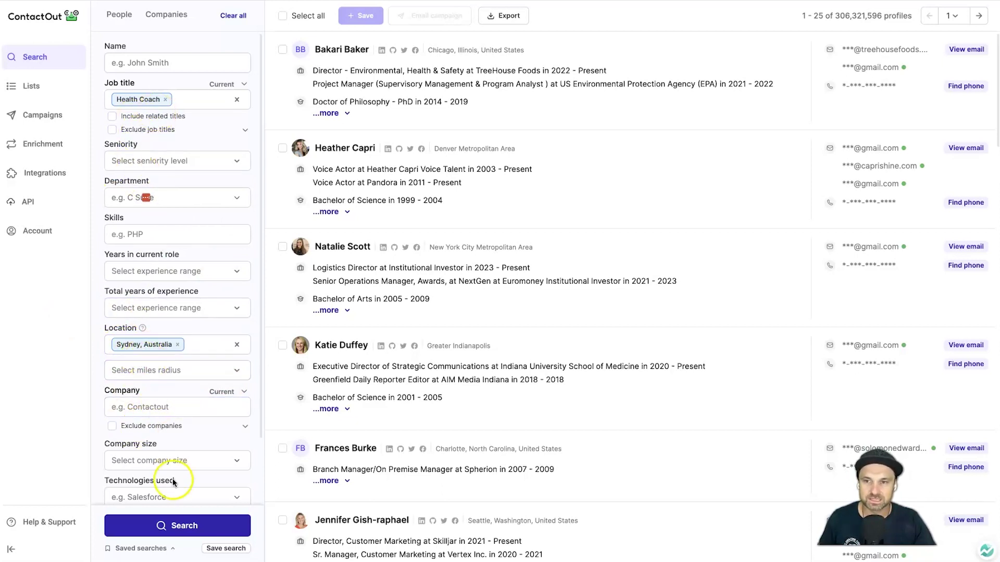
# - Run the filtered people search, then select and deselect the first profile in the results
pyautogui.click(178, 523)
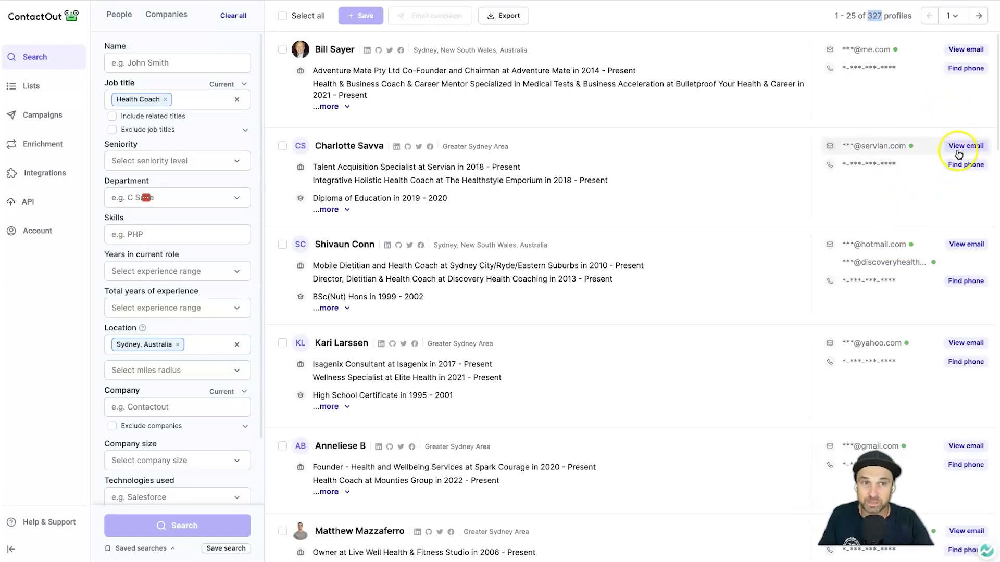
pyautogui.click(282, 51)
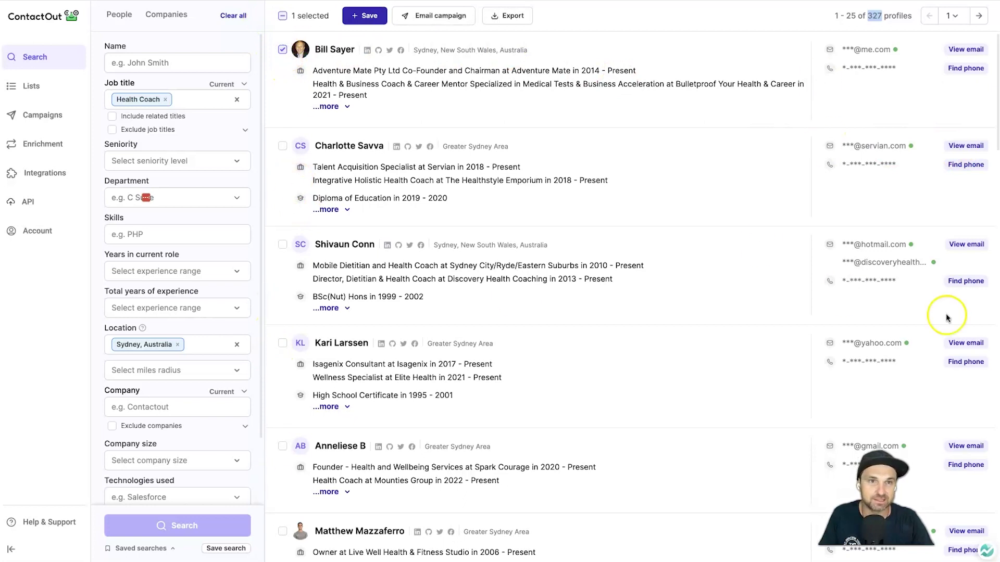
pyautogui.click(271, 49)
pyautogui.click(280, 50)
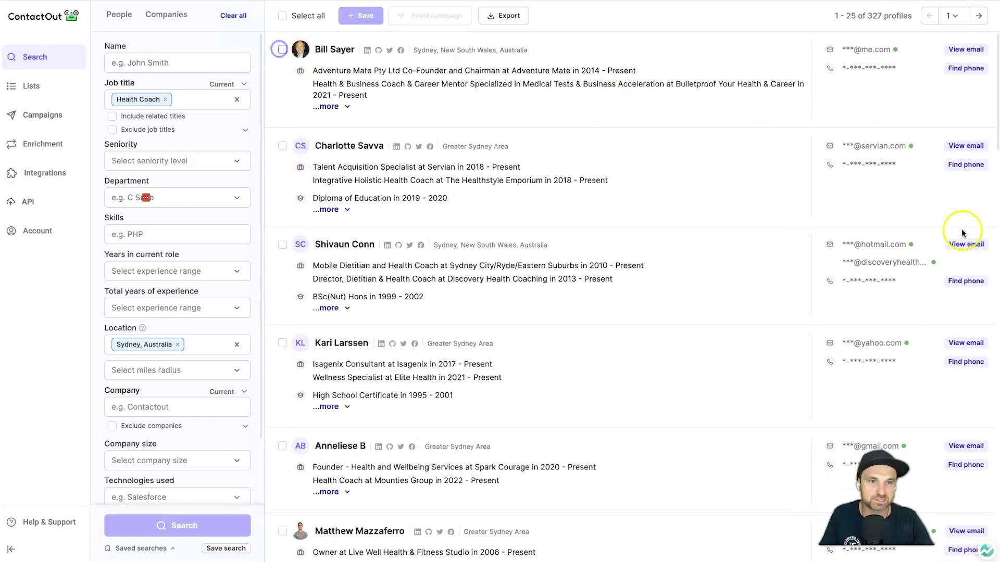
# - Reveal the email address and phone number of the second profile in the results
pyautogui.click(968, 146)
pyautogui.click(954, 165)
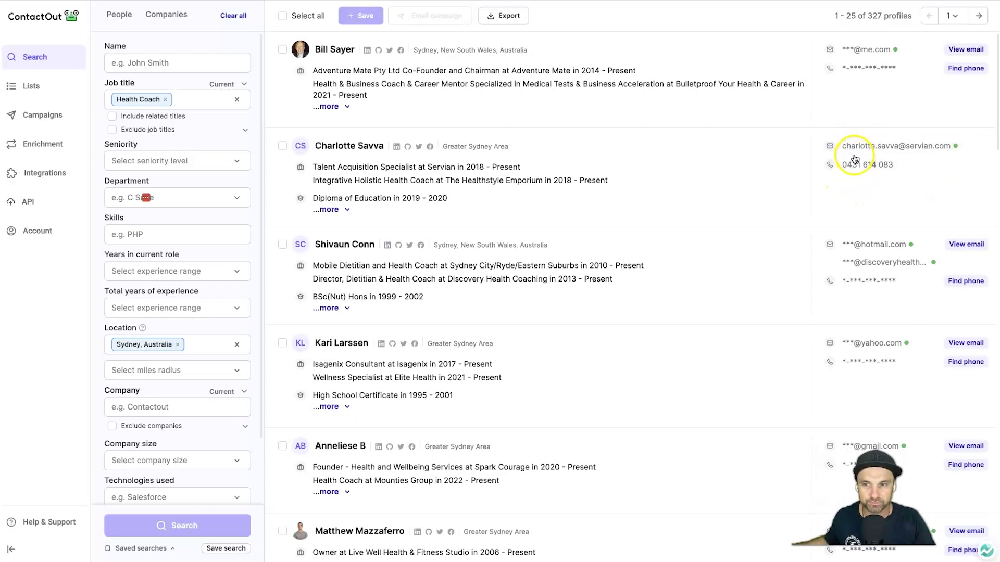
pyautogui.click(887, 162)
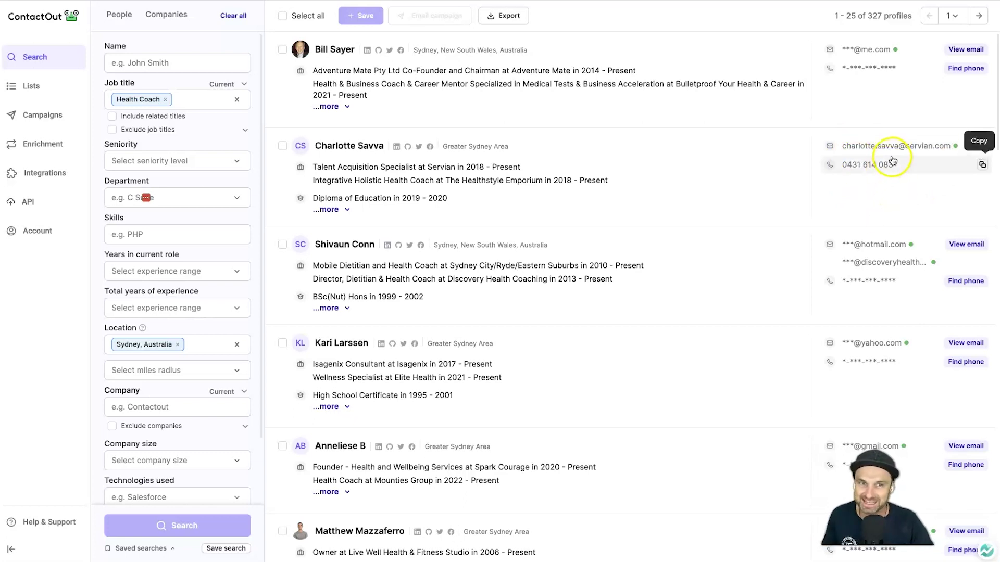
pyautogui.scroll(-20, 849, 222)
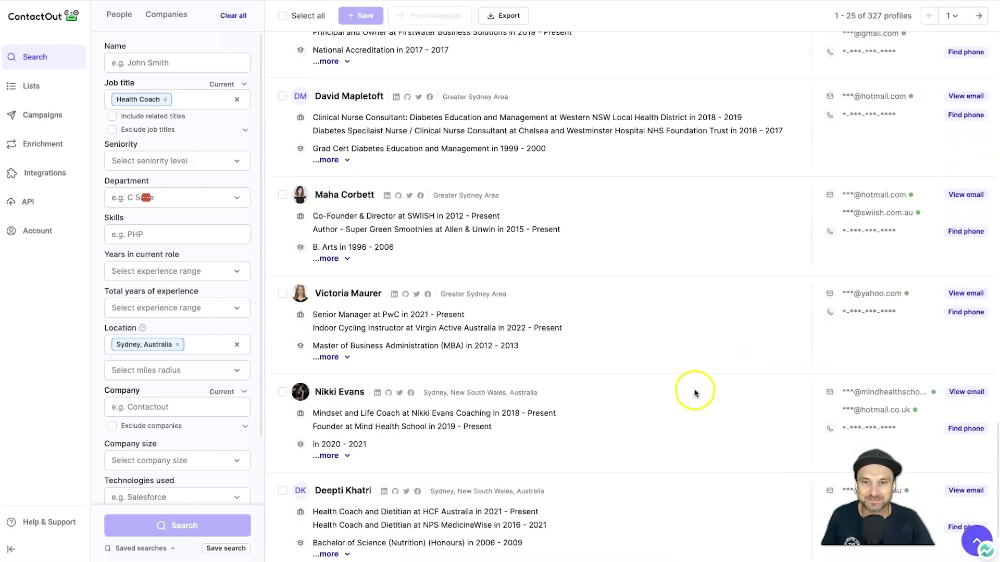
pyautogui.scroll(-2, 385, 383)
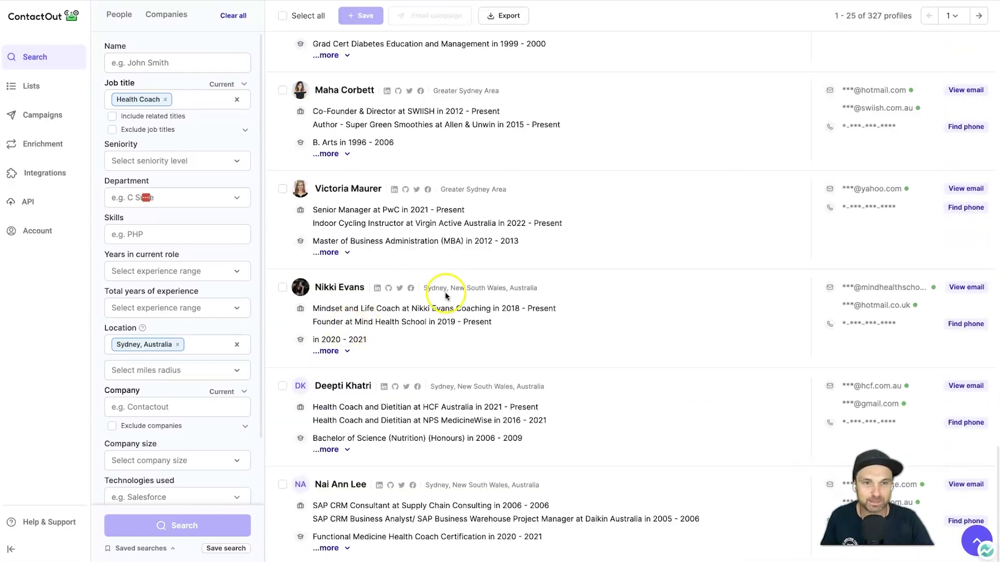
pyautogui.scroll(20, 575, 186)
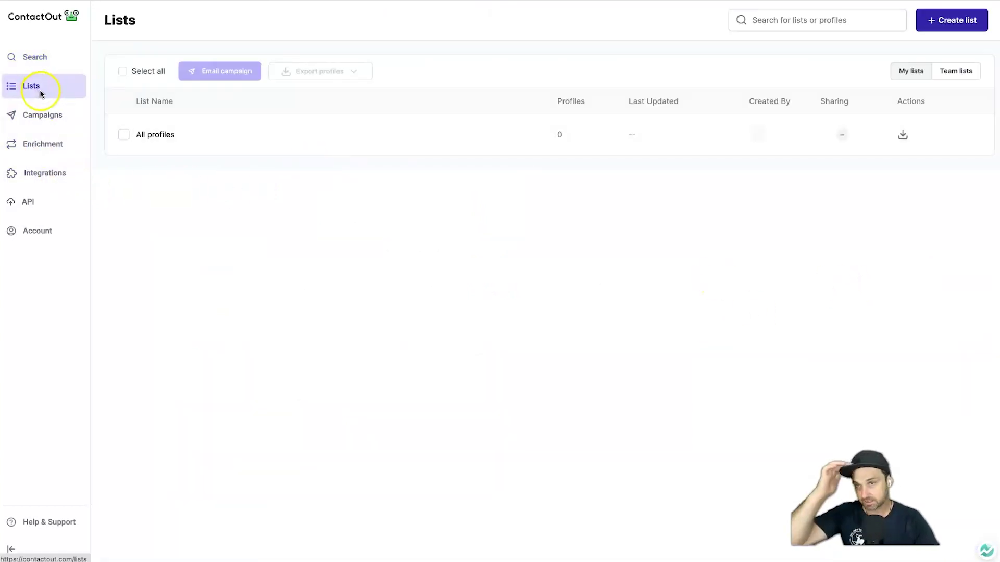
# - Create a new list named Health Coaches Sydney, shared with the team
pyautogui.click(957, 21)
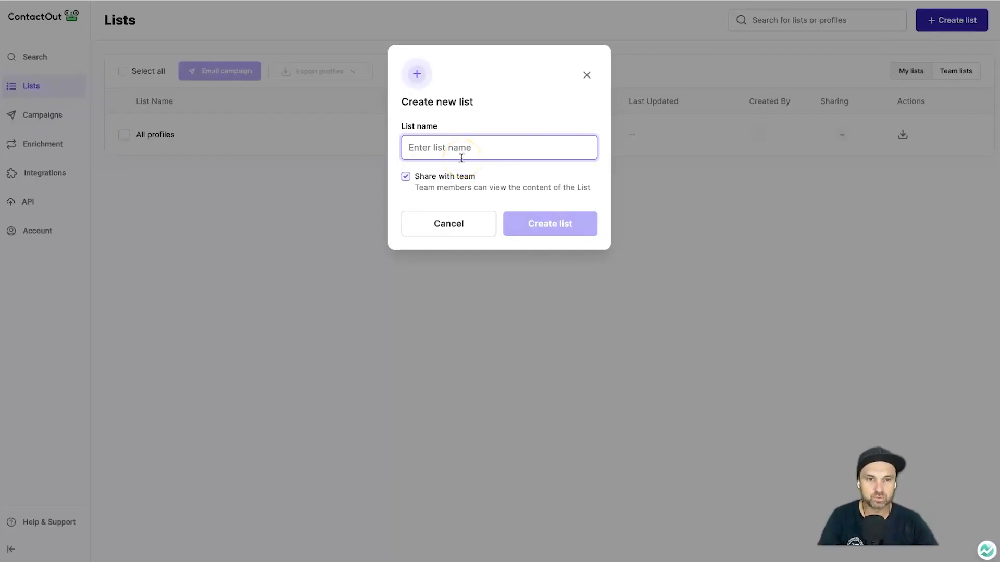
pyautogui.write('Health Coaches Sydney')
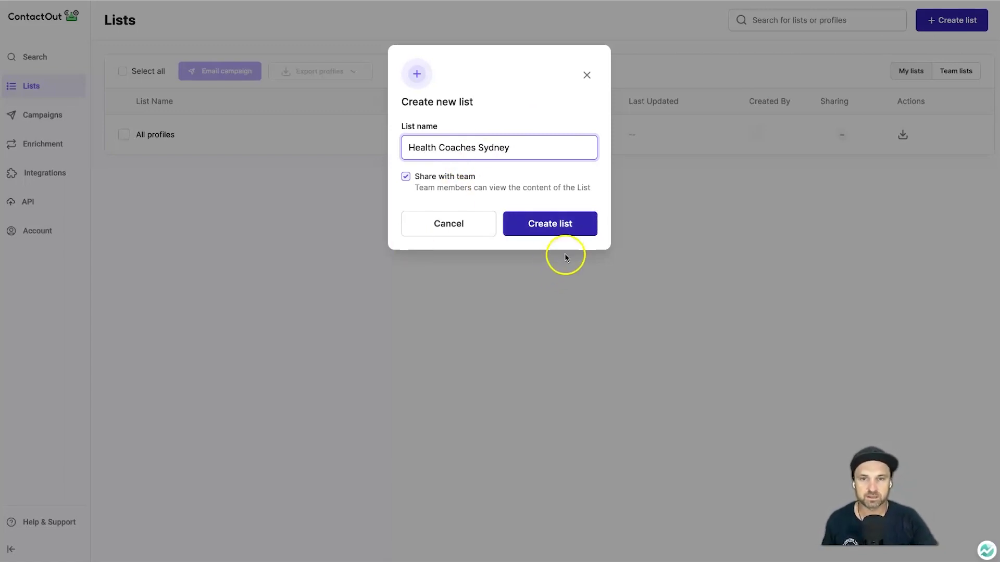
pyautogui.click(559, 224)
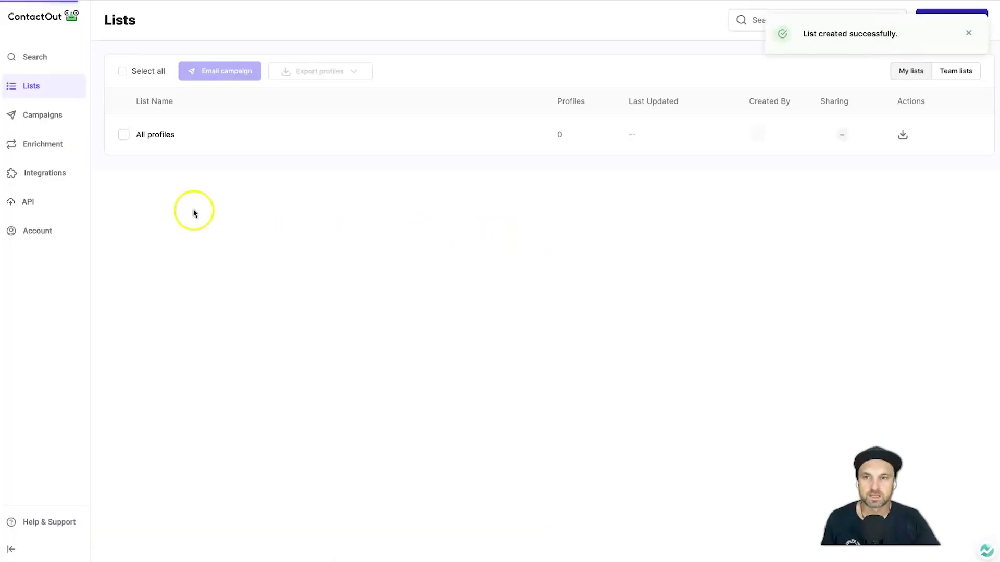
# - Run a people search filtered by job title Health Coach and location Sydney, Australia
pyautogui.click(65, 63)
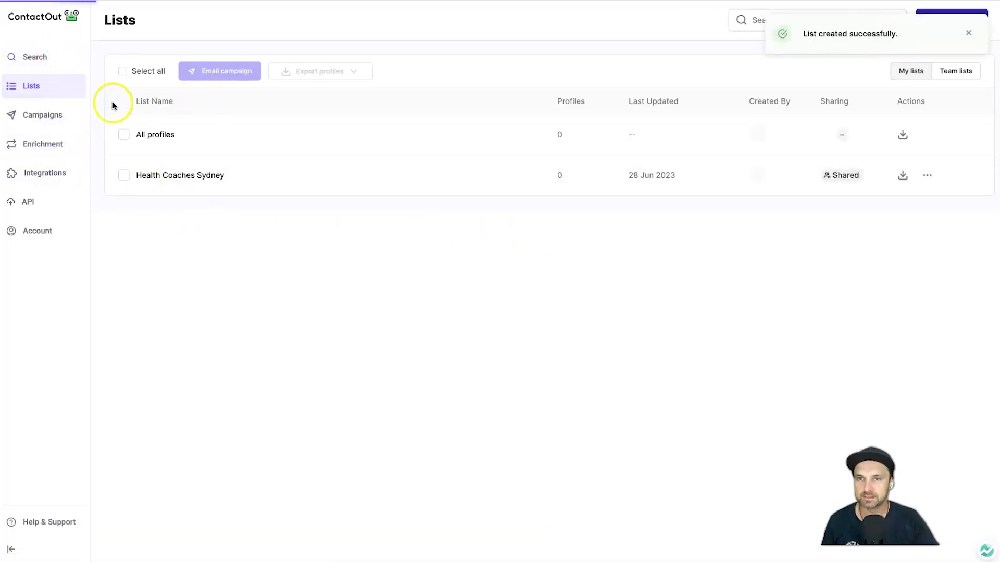
pyautogui.click(176, 103)
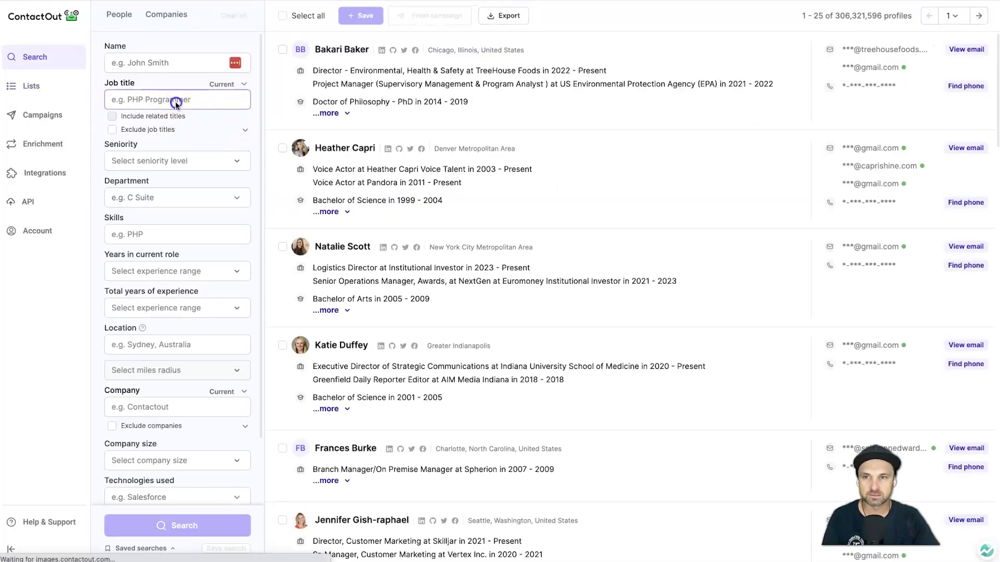
pyautogui.write('He')
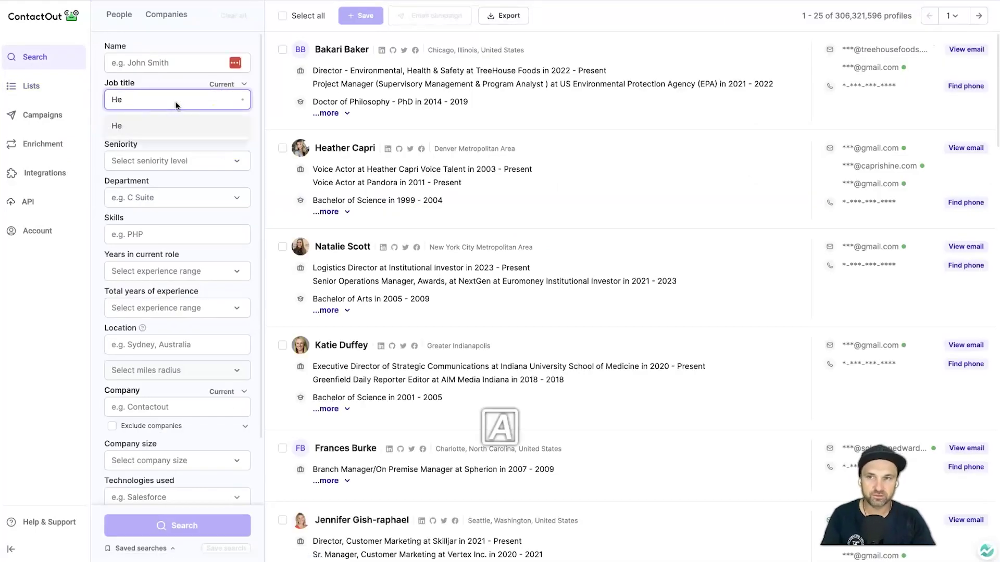
pyautogui.write('Llth Coach')
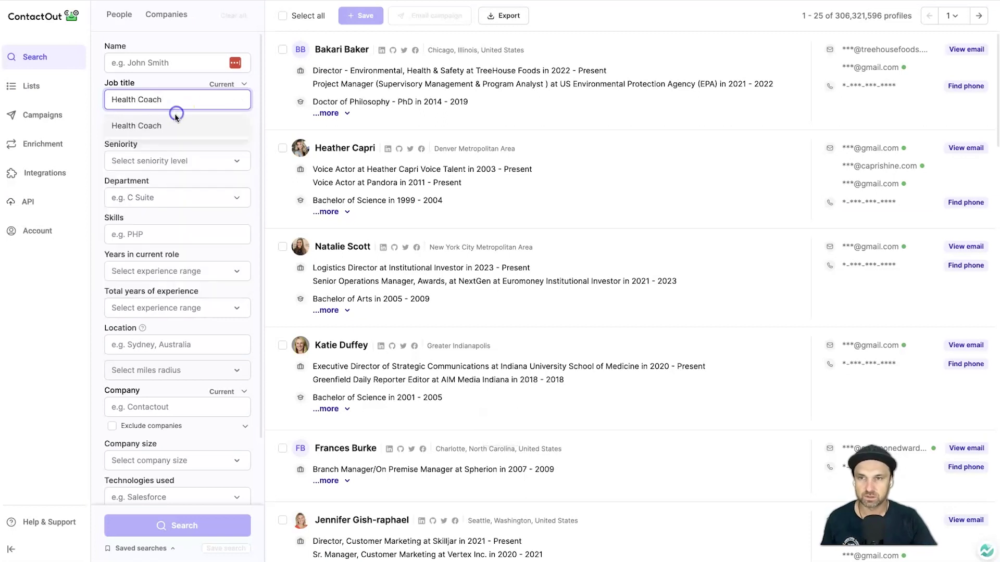
pyautogui.click(176, 125)
pyautogui.click(148, 346)
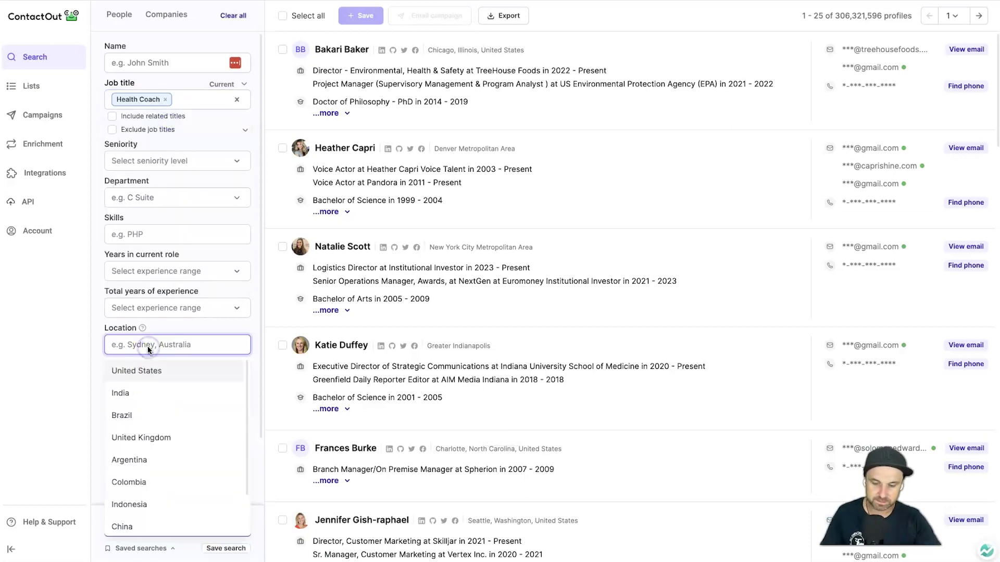
pyautogui.write('Sydney')
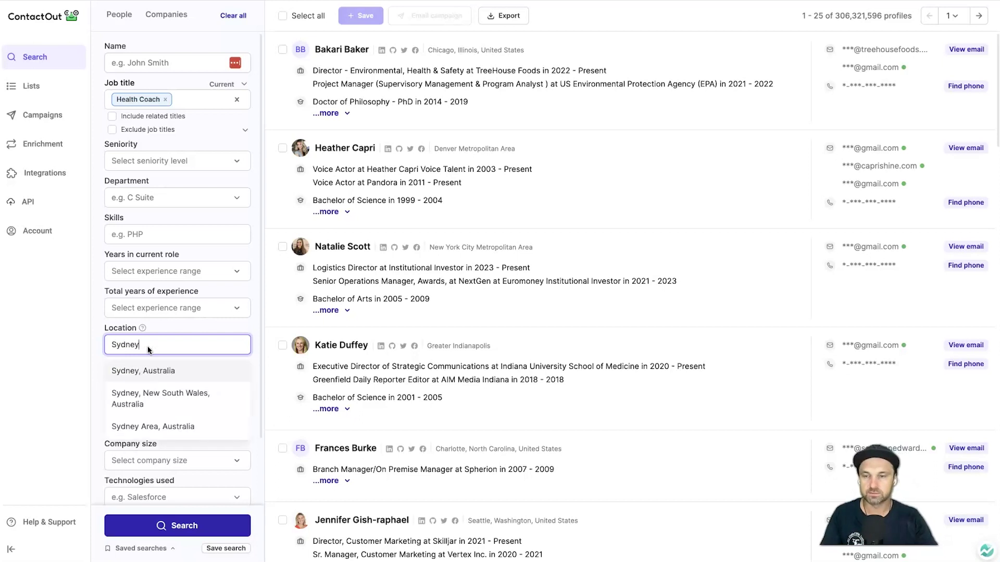
pyautogui.click(148, 371)
pyautogui.click(169, 526)
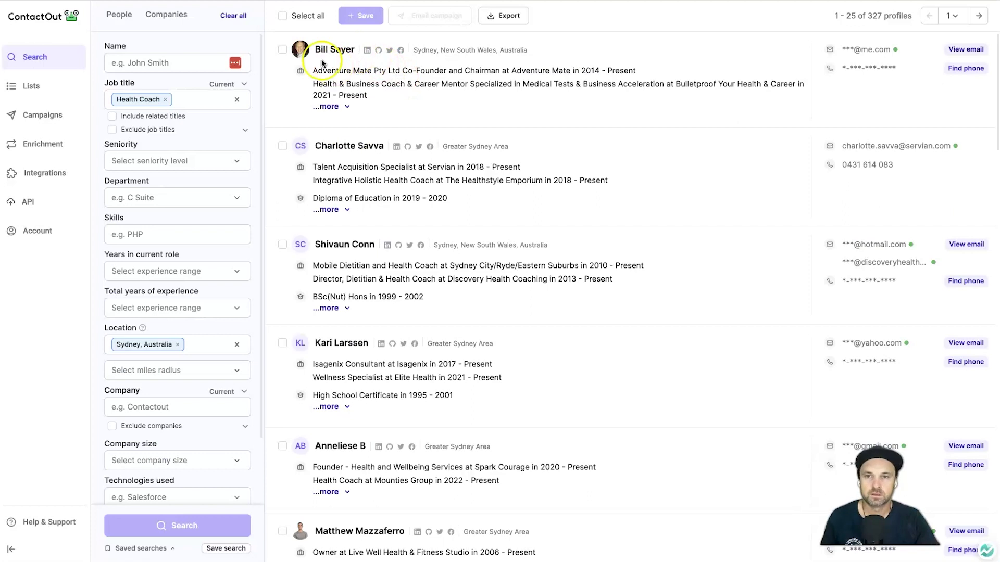
# - Select the first five profiles in the results and save them to the Health Coaches Sydney list in ContactOut
pyautogui.click(282, 49)
pyautogui.click(282, 145)
pyautogui.click(283, 245)
pyautogui.click(282, 343)
pyautogui.click(283, 446)
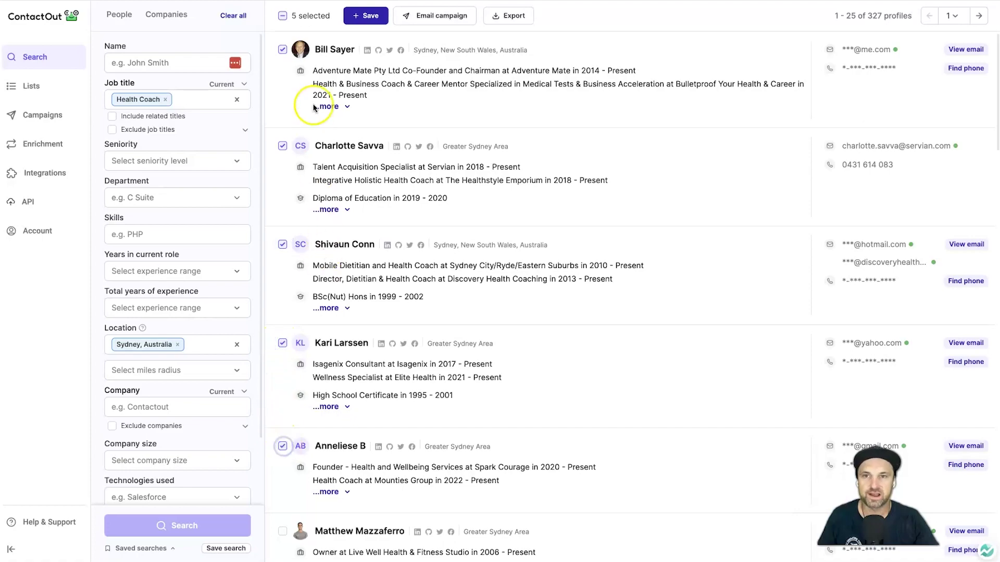
pyautogui.click(352, 19)
pyautogui.click(435, 198)
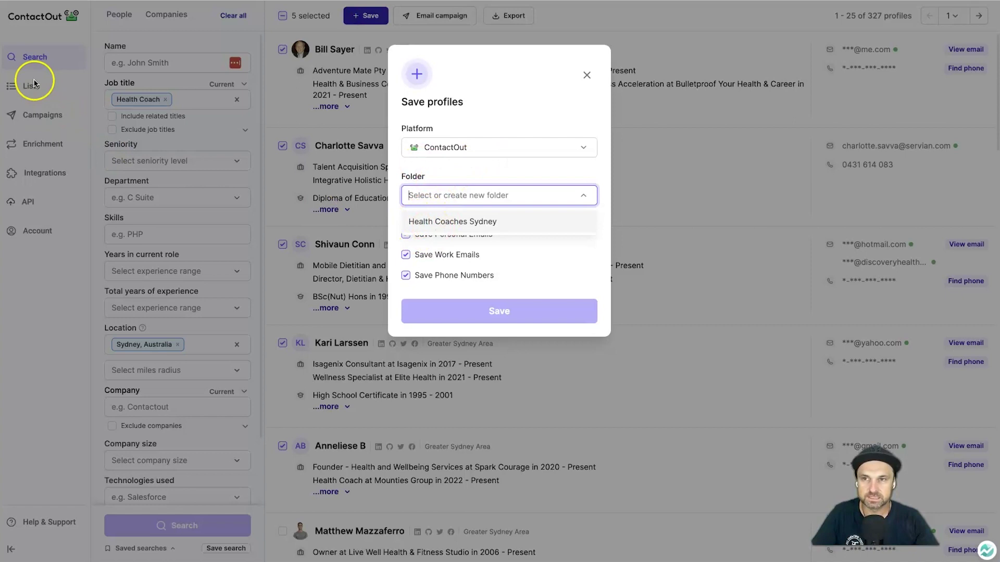
pyautogui.click(458, 223)
pyautogui.click(500, 315)
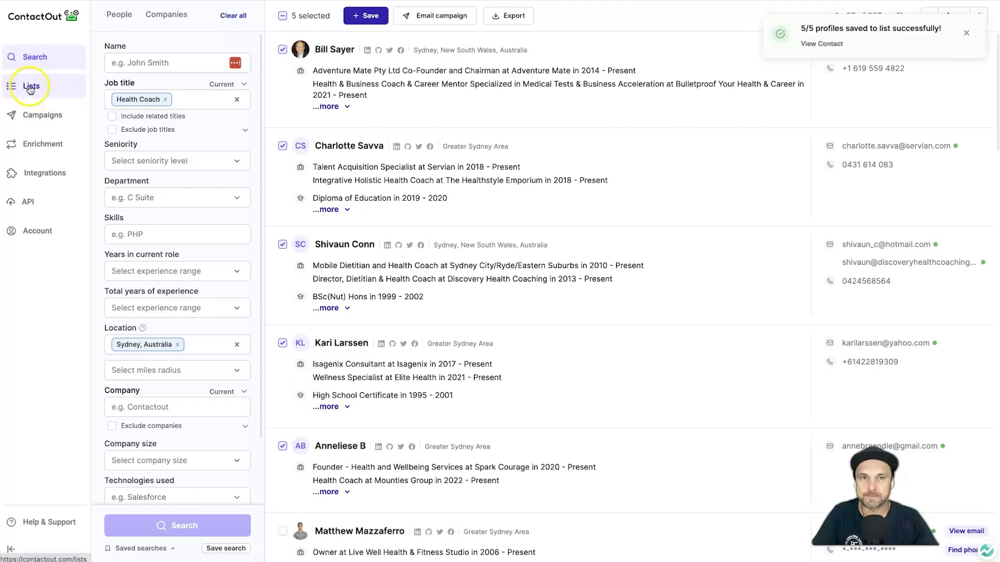
# - View the saved profiles in the Health Coaches Sydney list, selecting and deselecting the first one
pyautogui.click(30, 86)
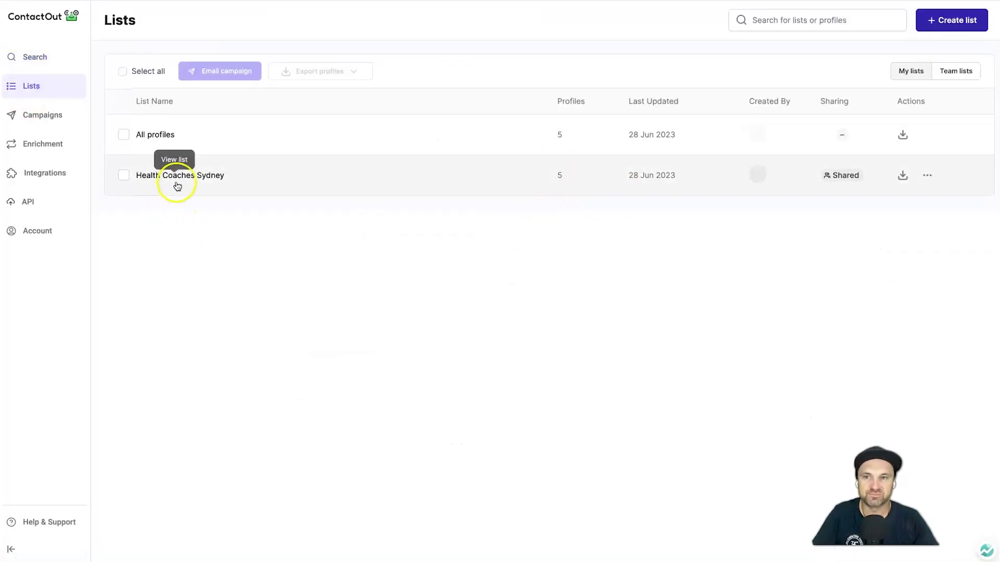
pyautogui.click(177, 177)
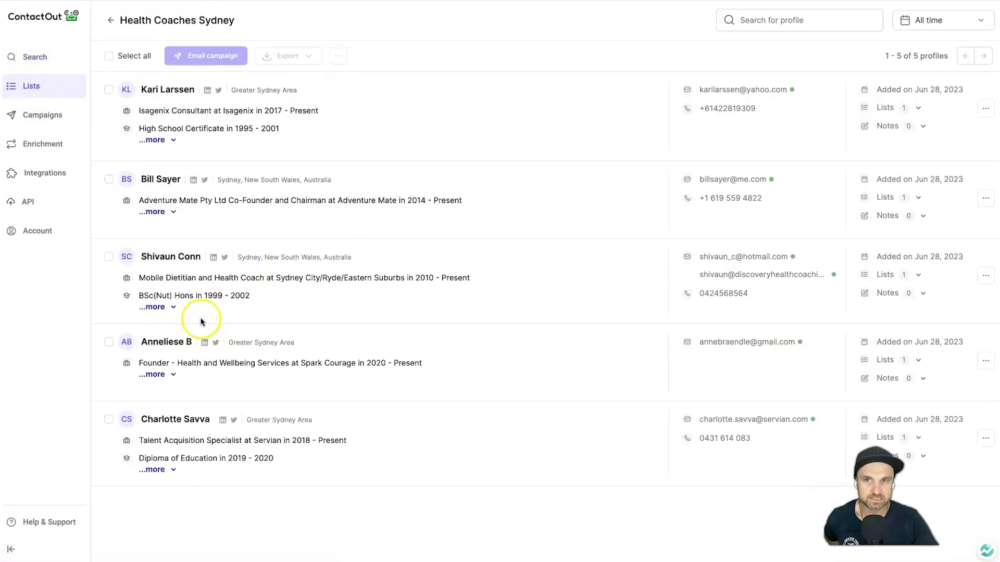
pyautogui.click(108, 90)
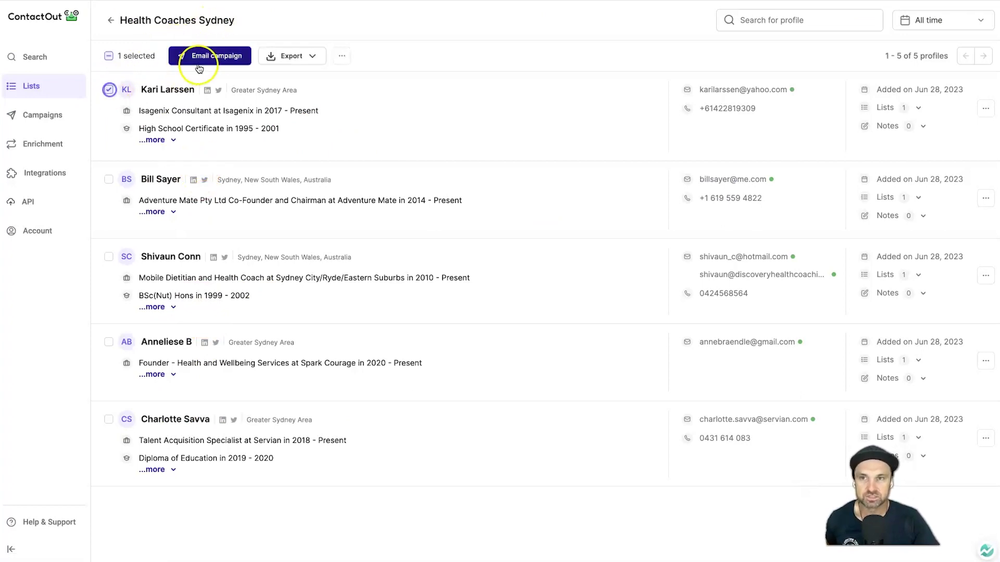
pyautogui.click(108, 56)
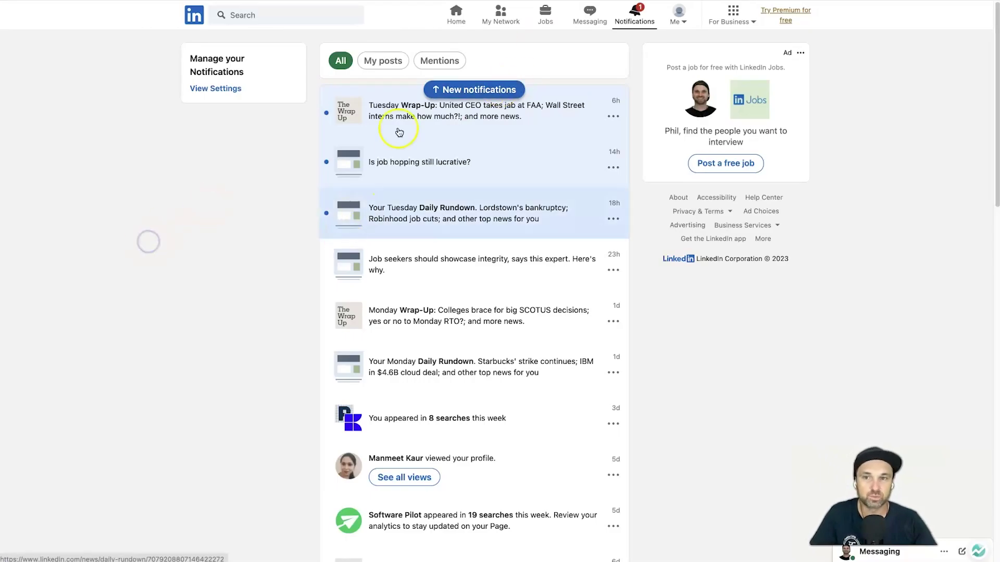
# - Switch to LinkedIn, open the profile of the first feed post's author, and collapse and reopen the ContactOut extension there
pyautogui.click(455, 14)
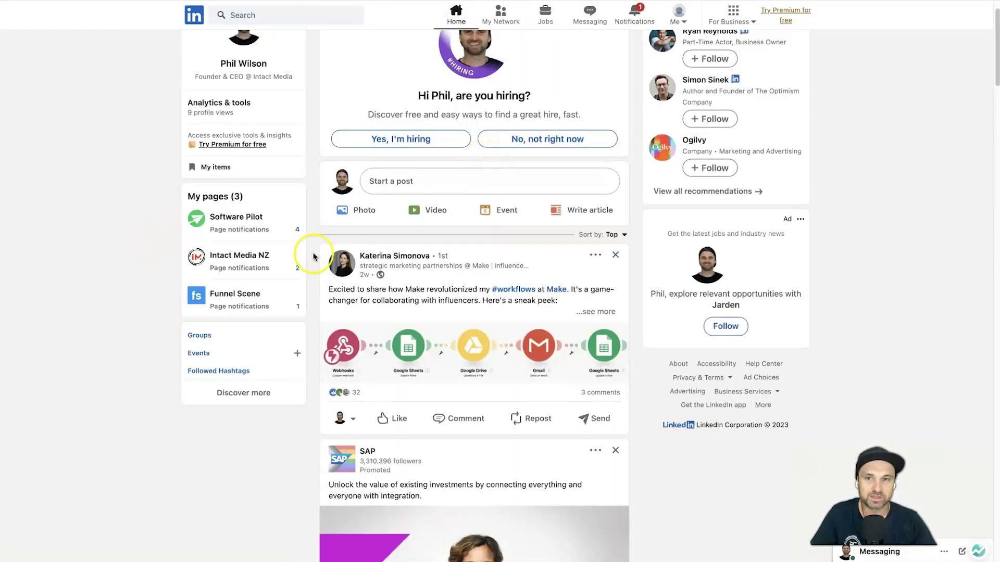
pyautogui.scroll(2, 313, 250)
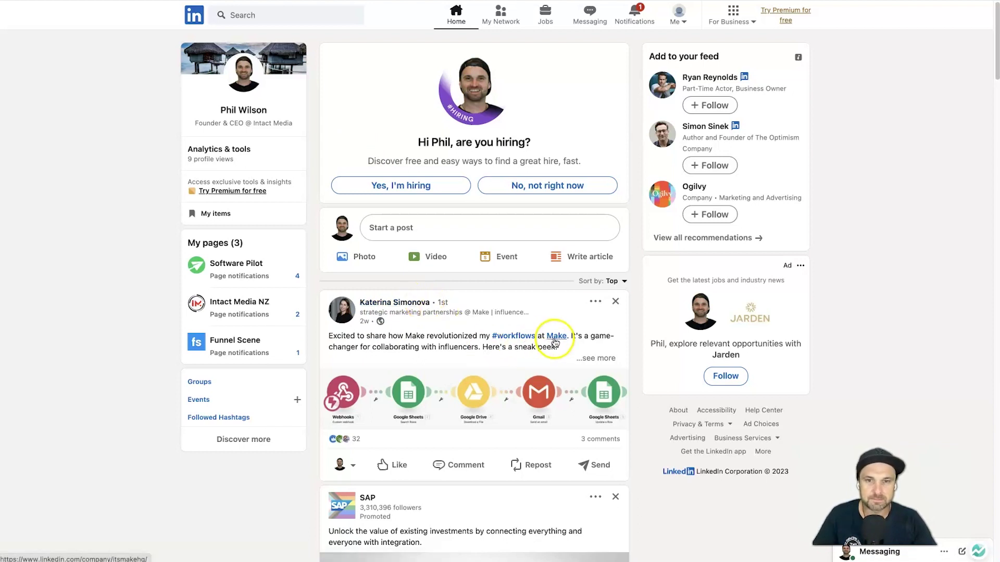
pyautogui.click(396, 306)
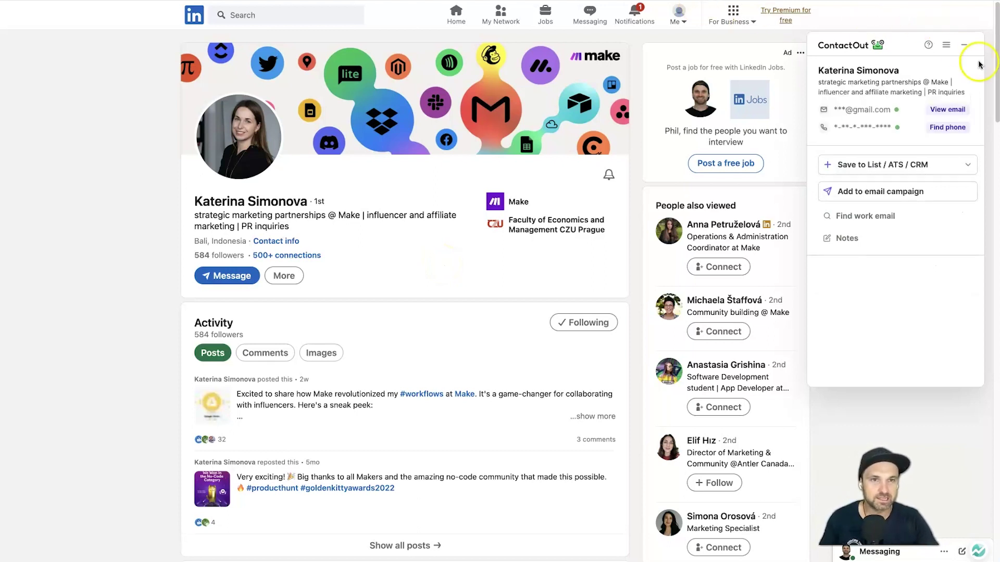
pyautogui.click(959, 50)
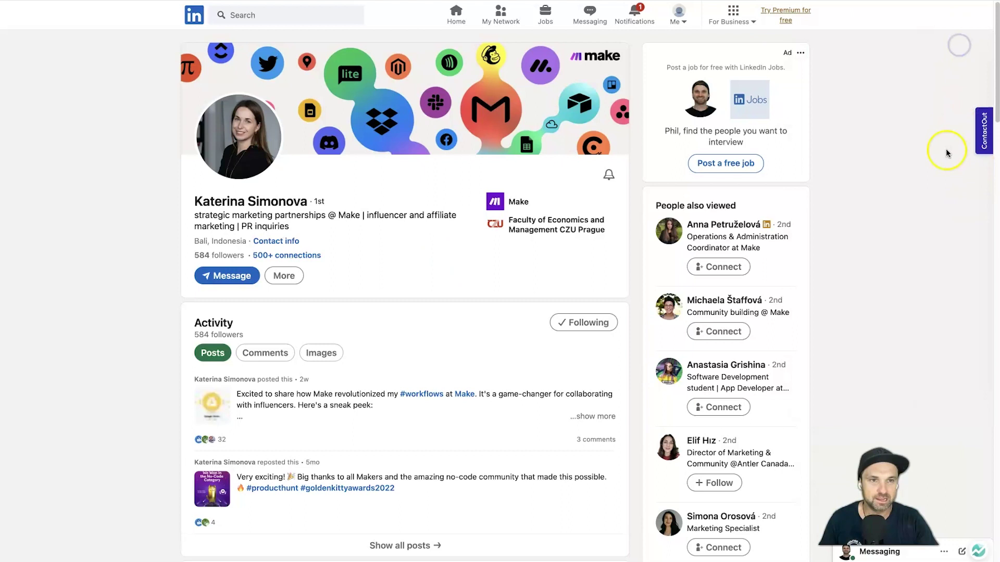
pyautogui.click(983, 138)
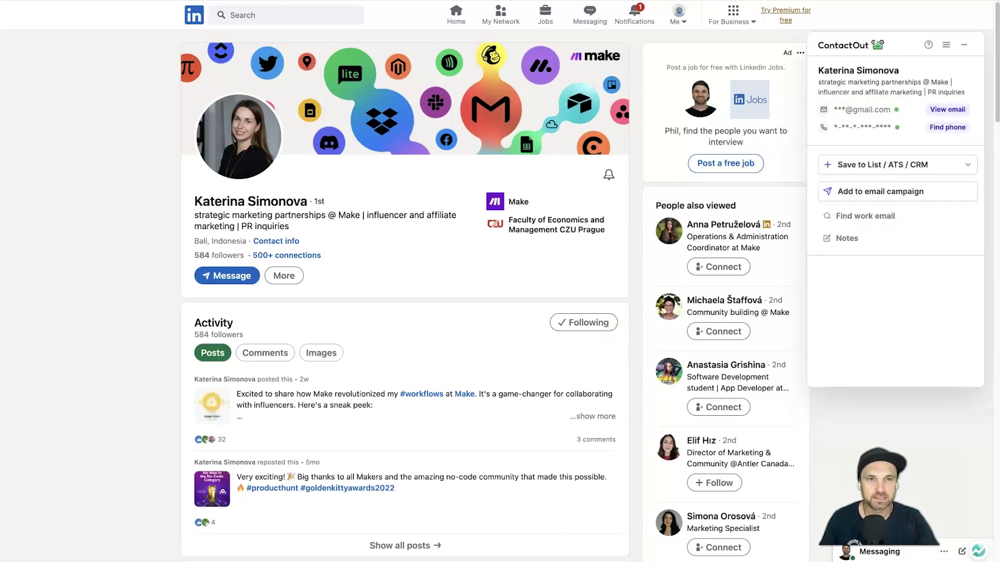
# - Reveal the LinkedIn contact's email address and try to find the phone number with the ContactOut extension
pyautogui.click(945, 110)
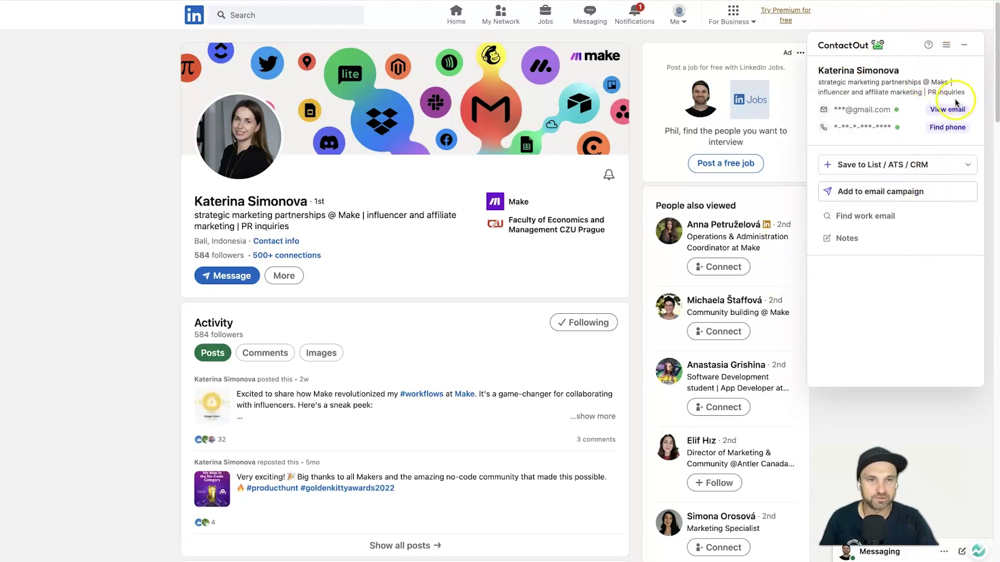
pyautogui.click(950, 111)
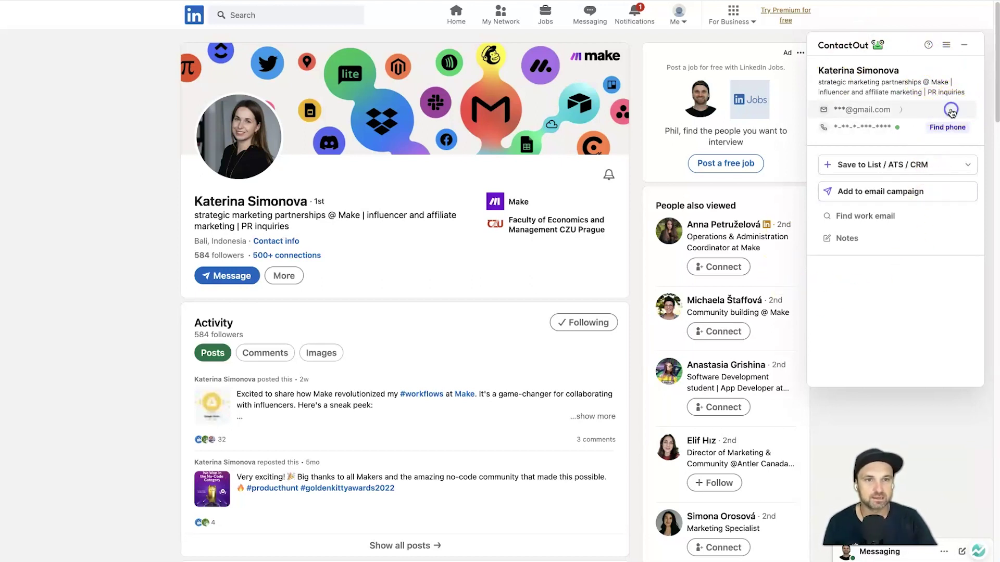
pyautogui.click(932, 128)
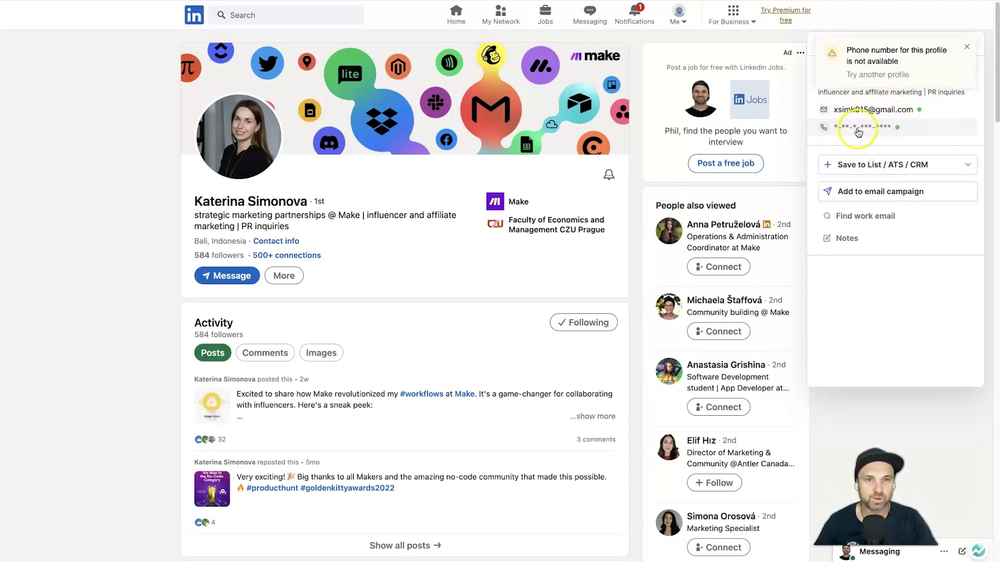
pyautogui.click(967, 61)
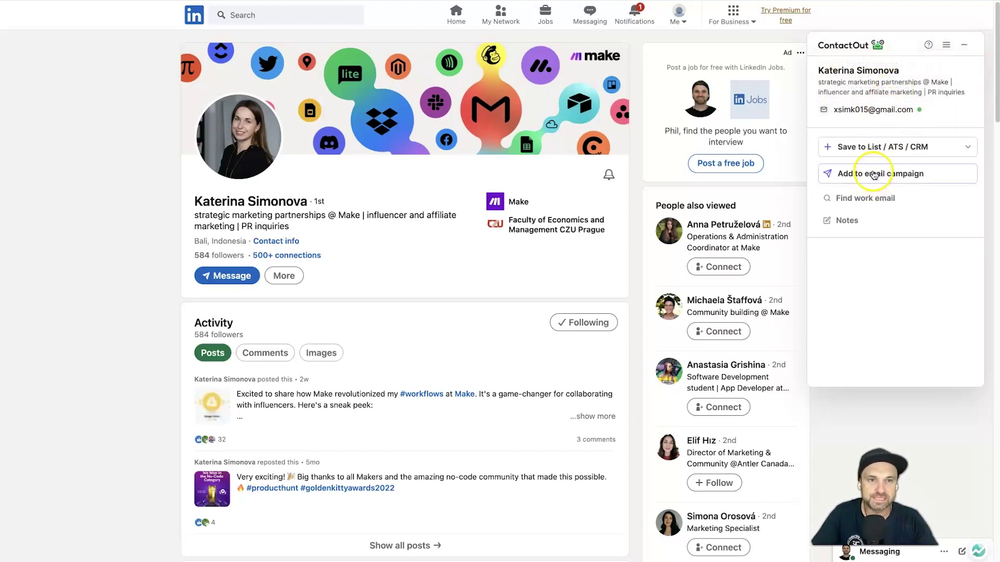
# - Look over the extension's list, ATS and CRM saving destinations and its email campaign choices, and collapse the extension
pyautogui.click(877, 147)
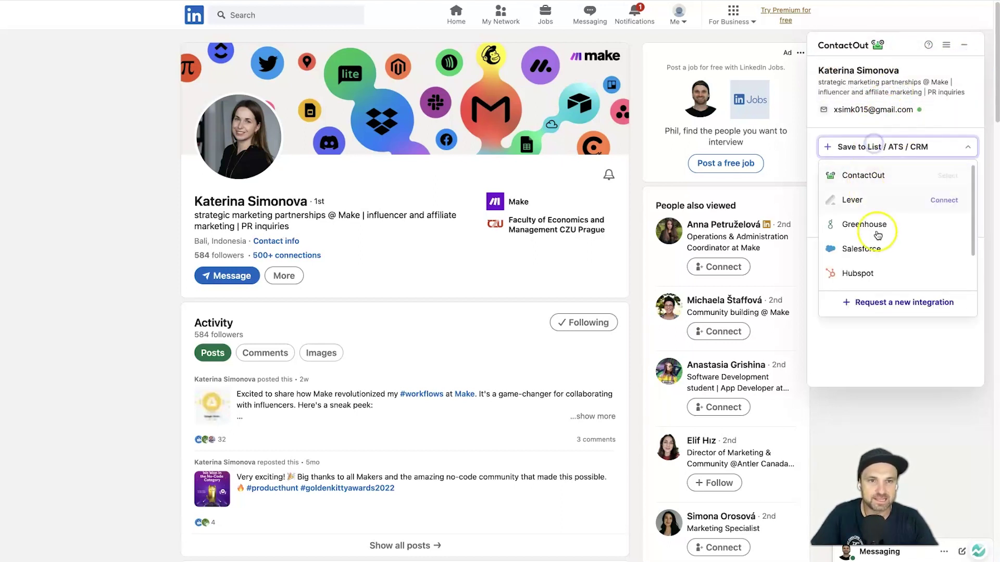
pyautogui.click(895, 147)
pyautogui.click(860, 176)
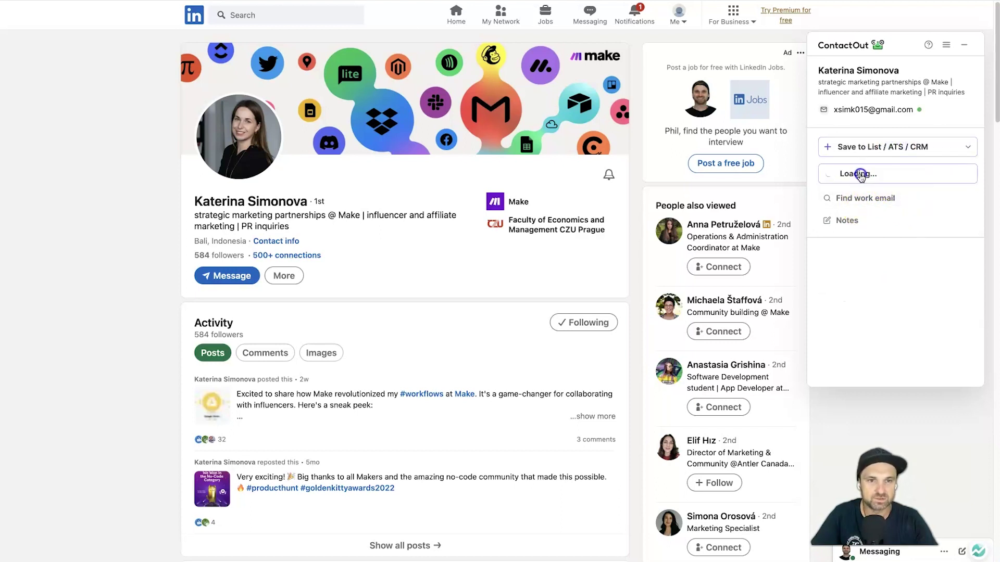
pyautogui.click(879, 138)
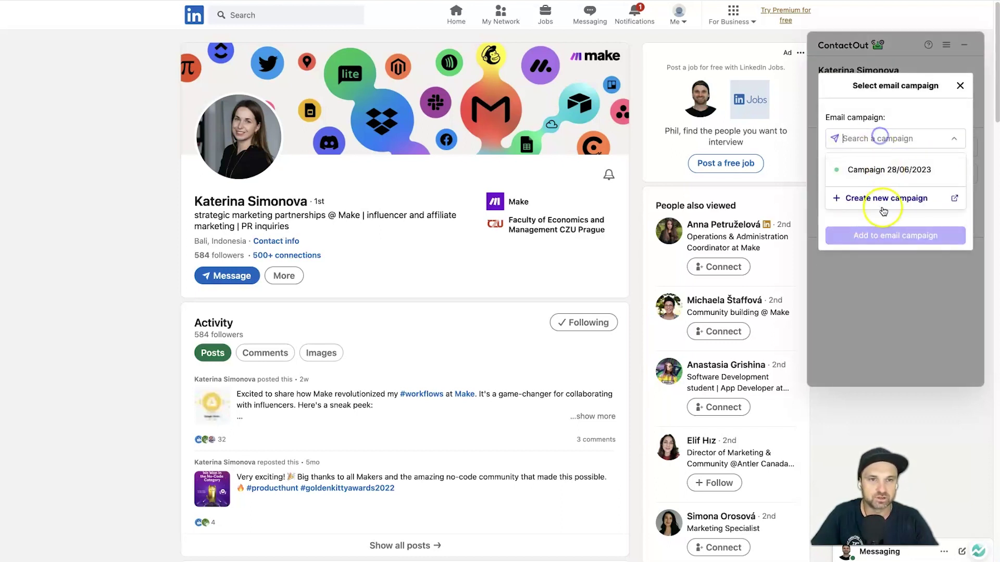
pyautogui.click(959, 86)
pyautogui.click(870, 286)
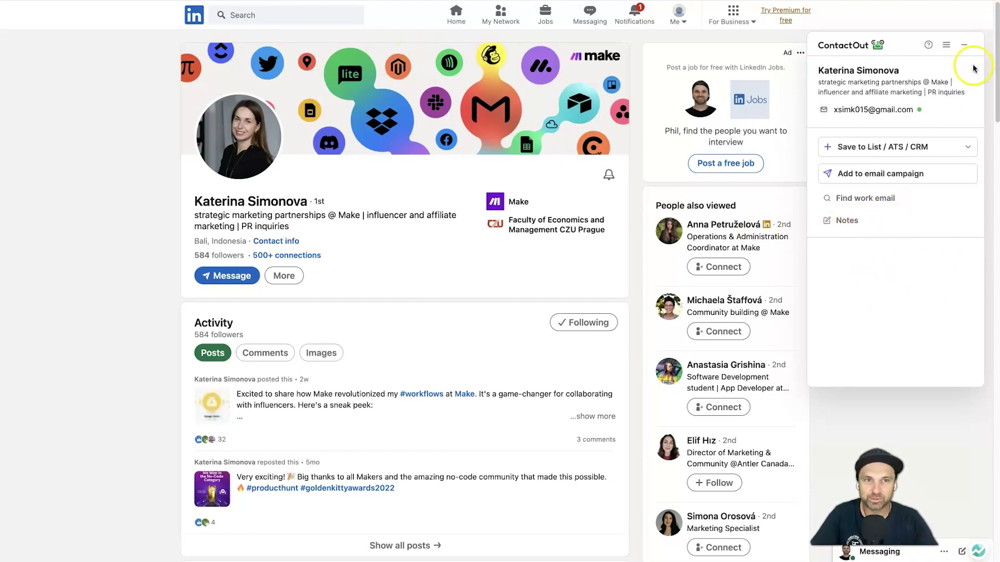
pyautogui.click(964, 45)
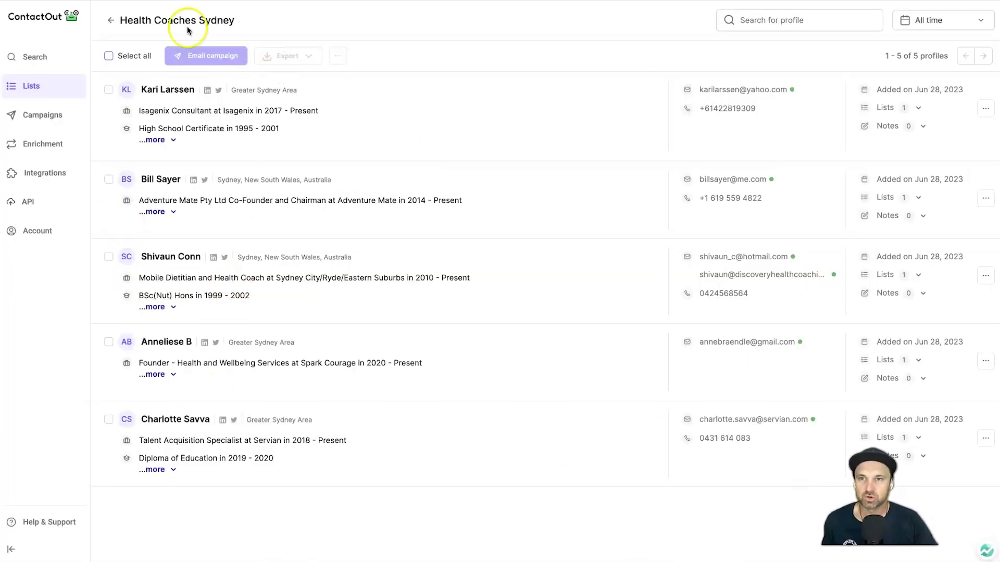
# - Switch back to the ContactOut dashboard, revisit the lists, and start a new email campaign
pyautogui.click(31, 83)
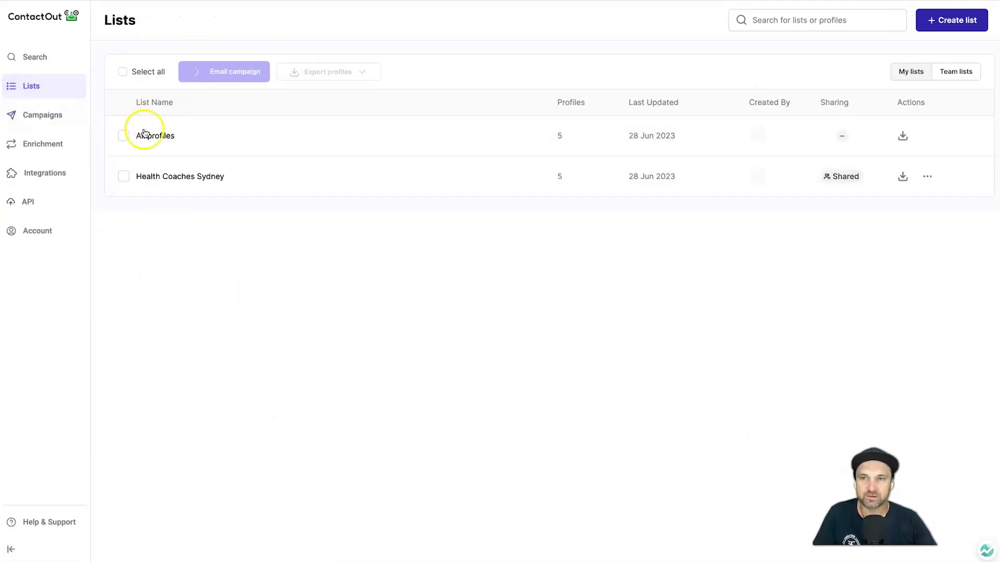
pyautogui.click(168, 177)
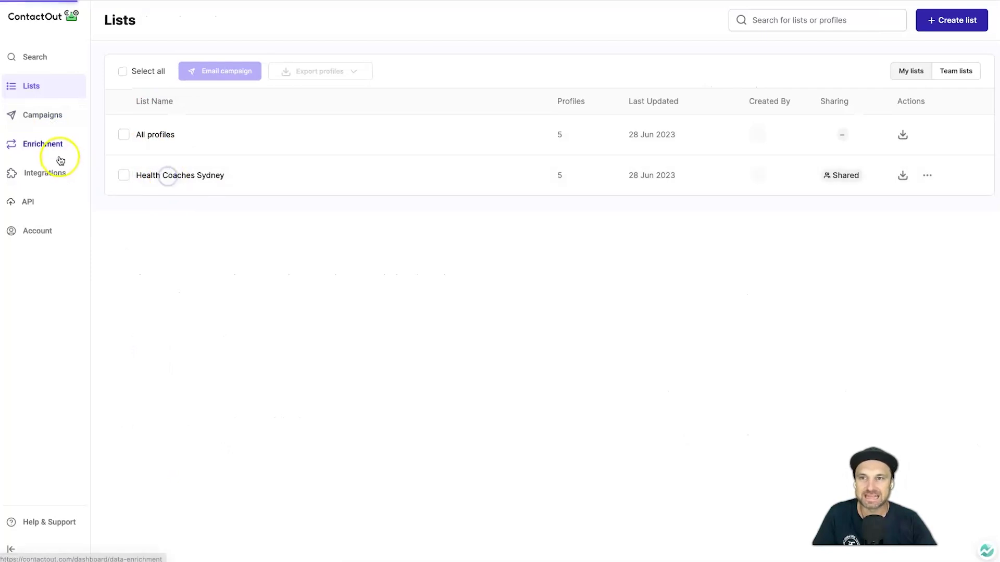
pyautogui.click(43, 117)
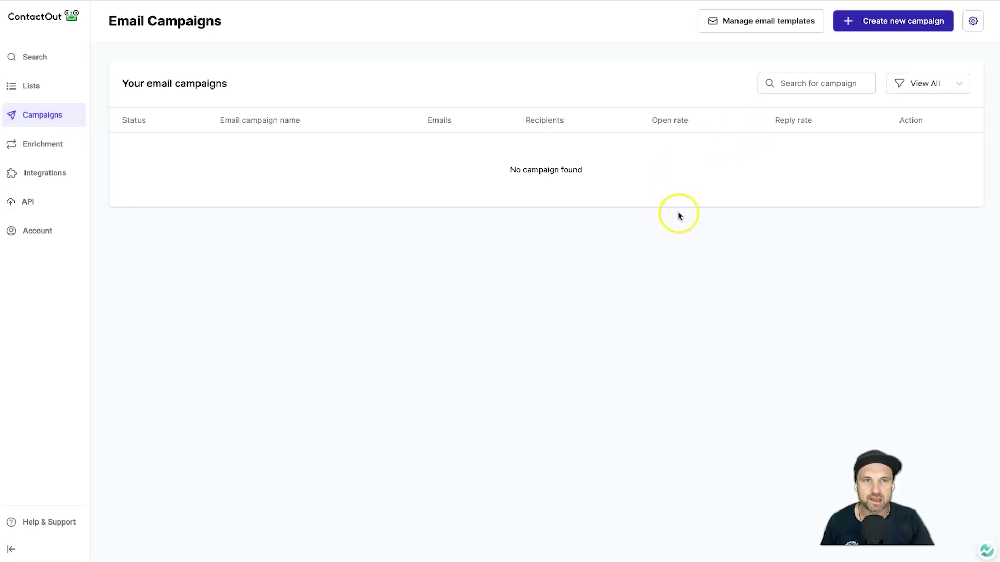
pyautogui.click(870, 22)
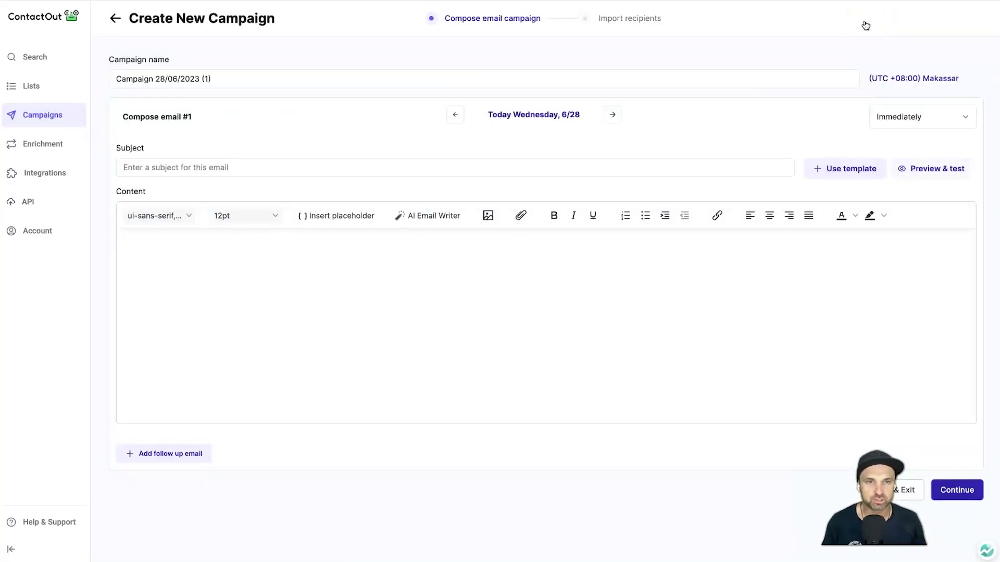
# - Name the campaign "Test #1" and place the cursor in the empty email content
pyautogui.tripleClick(120, 73)
pyautogui.write('Test #1')
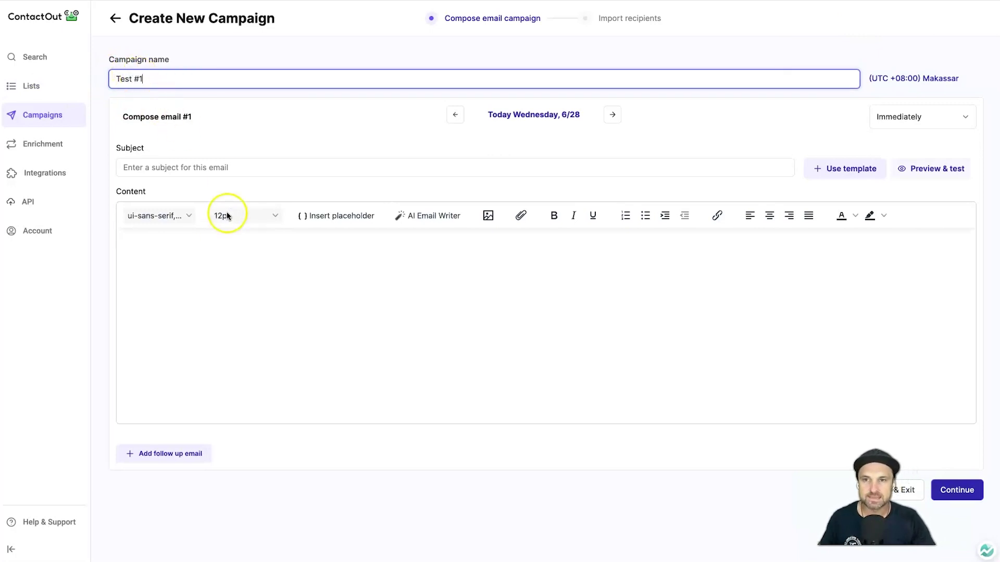
pyautogui.click(227, 167)
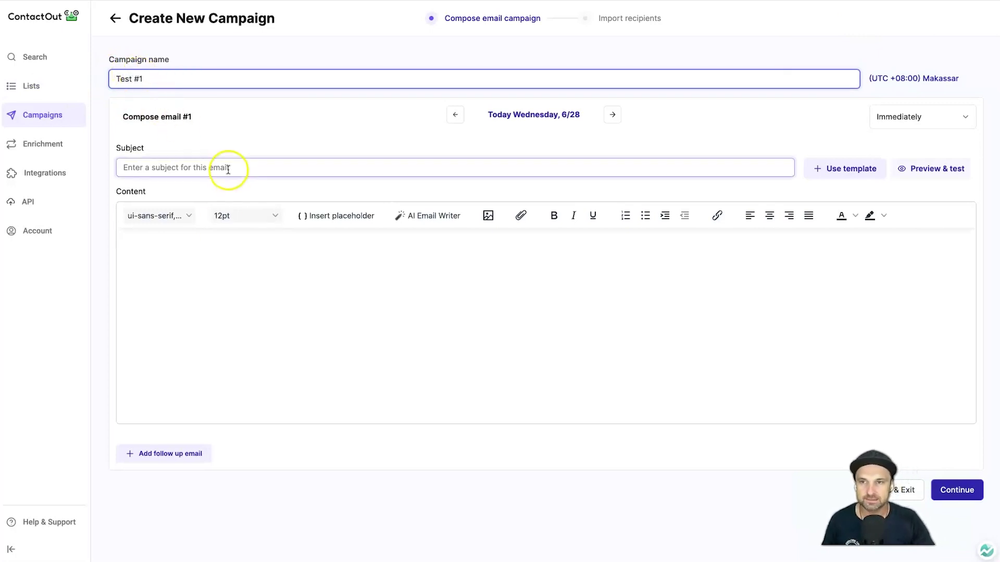
pyautogui.click(161, 257)
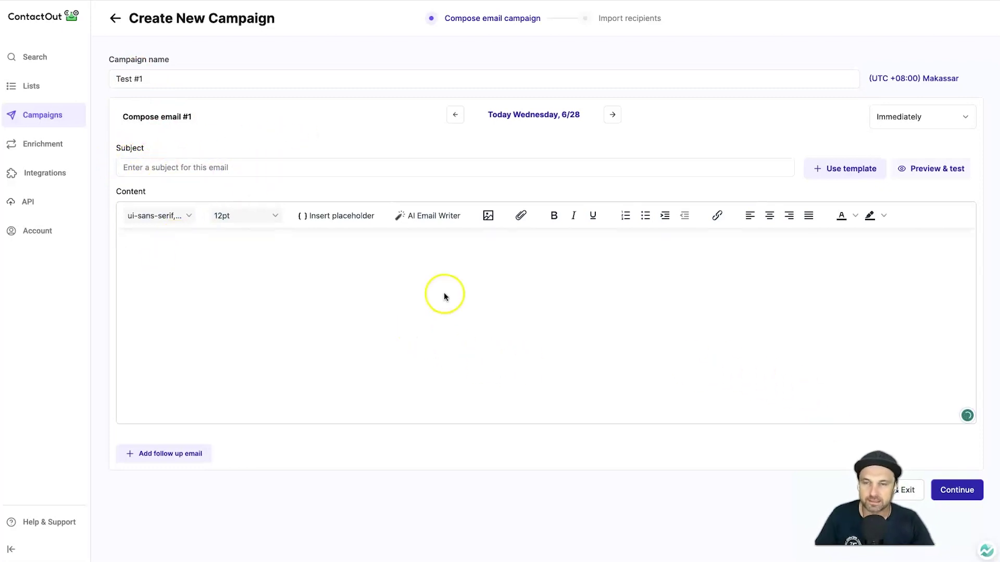
# - Look over the font family and font size choices for the email content, leaving both settings as they are
pyautogui.click(182, 214)
pyautogui.click(181, 214)
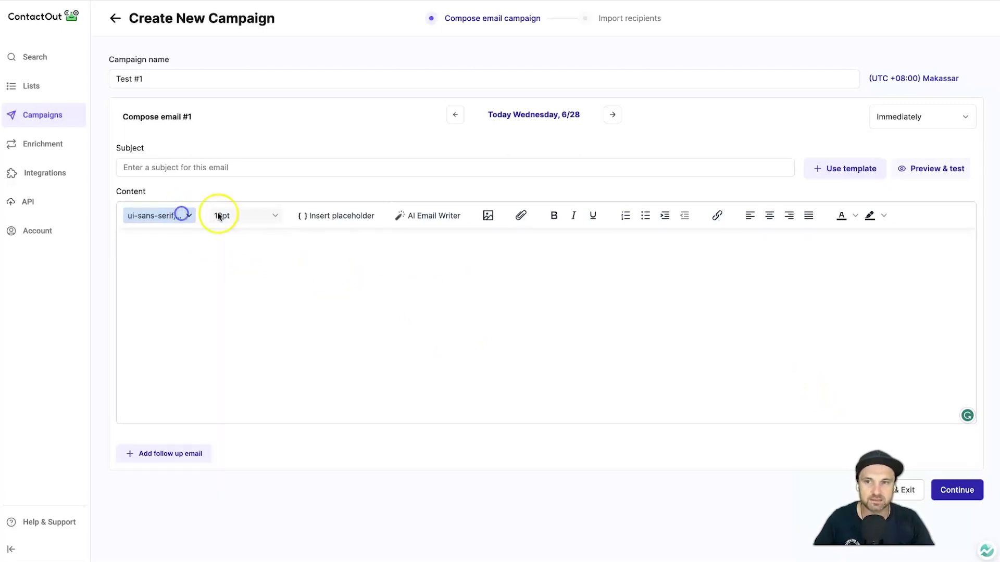
pyautogui.click(272, 215)
pyautogui.click(415, 283)
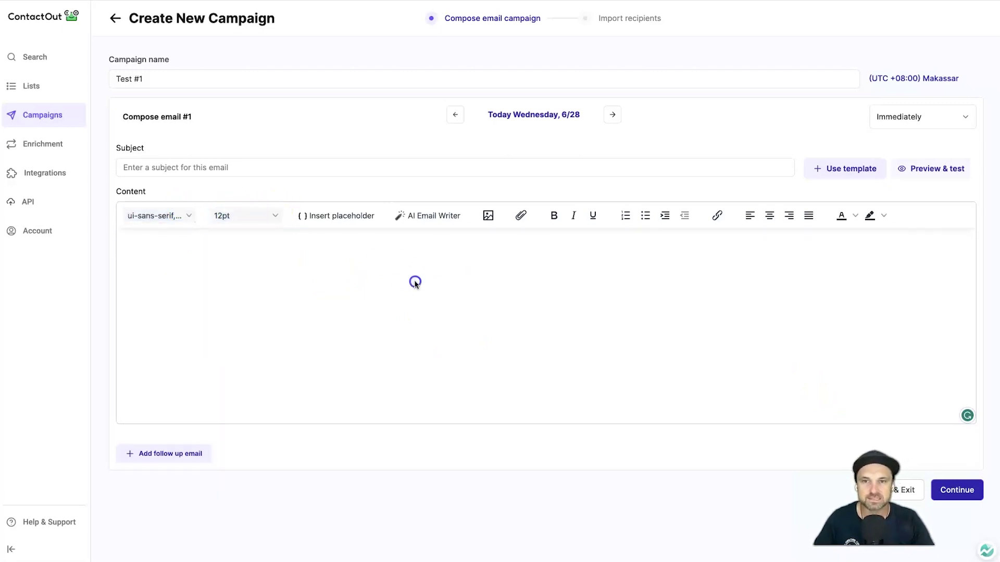
# - Examine the placeholders that can be inserted into the email and return to the content without inserting one
pyautogui.click(320, 217)
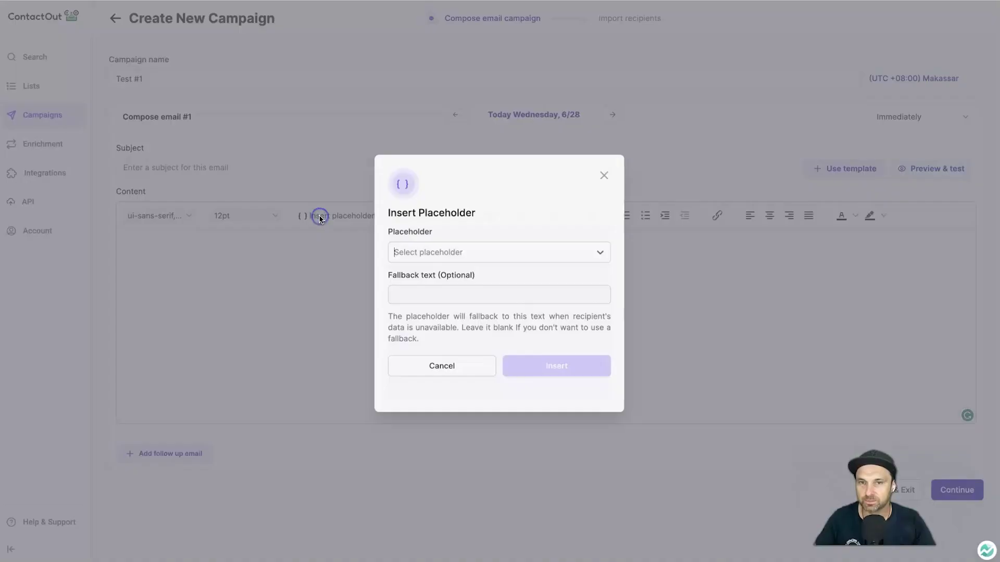
pyautogui.click(489, 250)
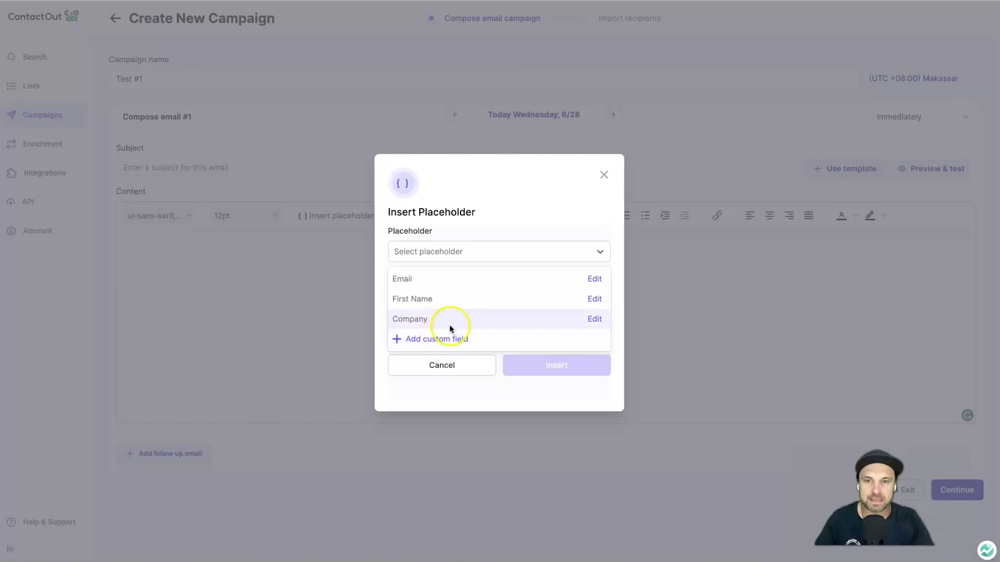
pyautogui.click(604, 175)
pyautogui.click(412, 289)
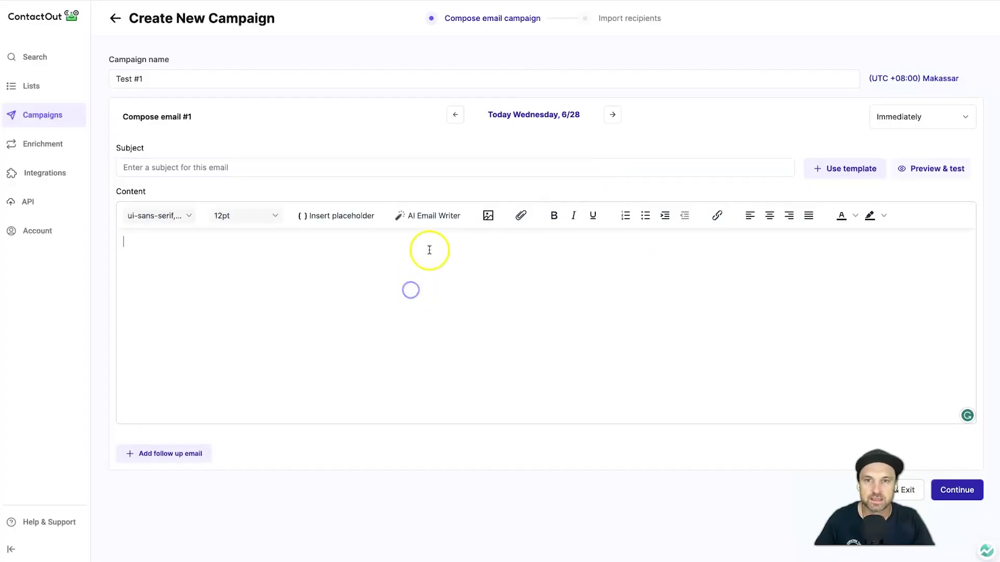
# - Open the AI Email Writer with the "Cold outreach email" prompt and correct "reader" to "readers" in its text
pyautogui.click(441, 219)
pyautogui.click(419, 207)
pyautogui.click(408, 197)
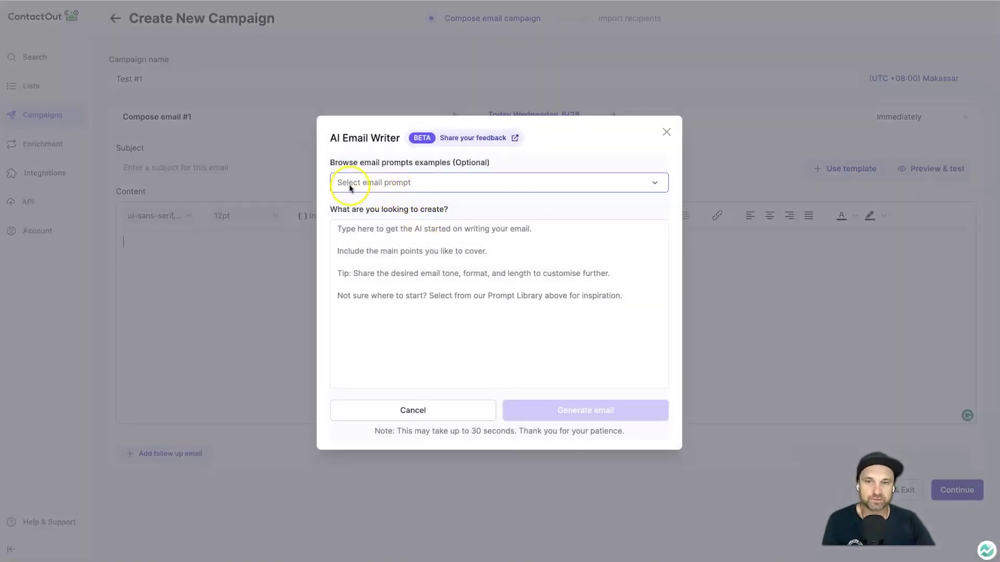
pyautogui.click(397, 271)
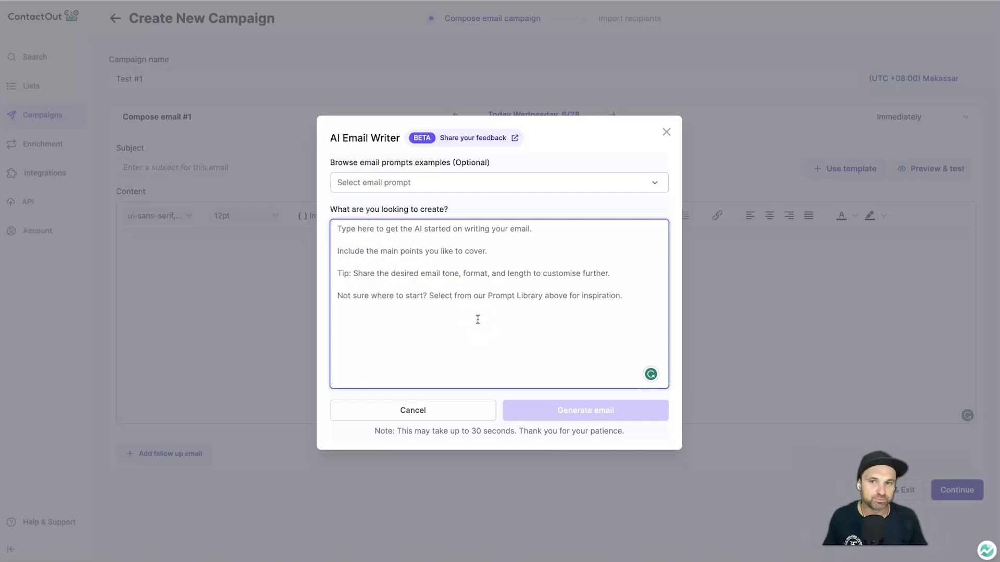
pyautogui.click(520, 185)
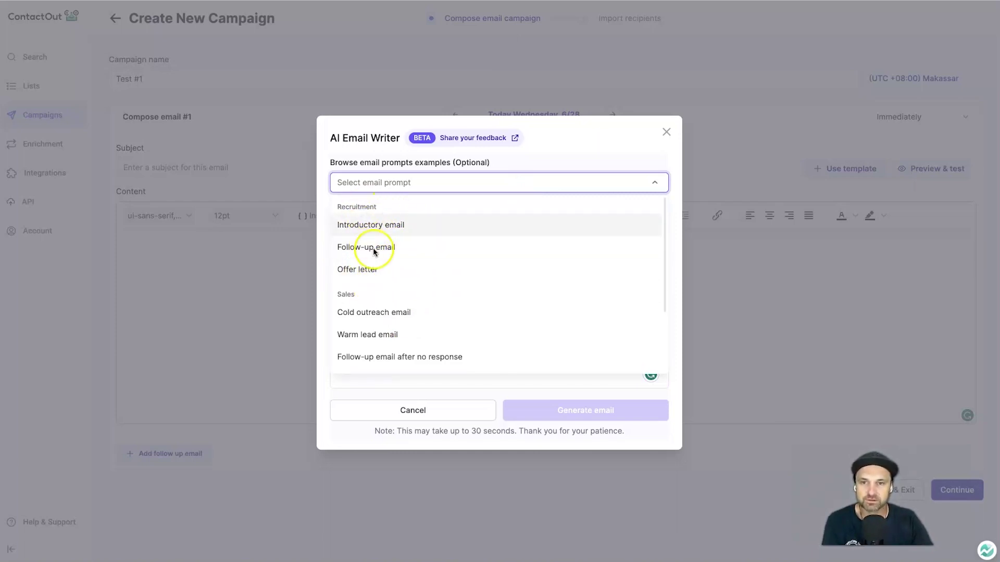
pyautogui.scroll(-2, 362, 308)
pyautogui.scroll(-3, 355, 291)
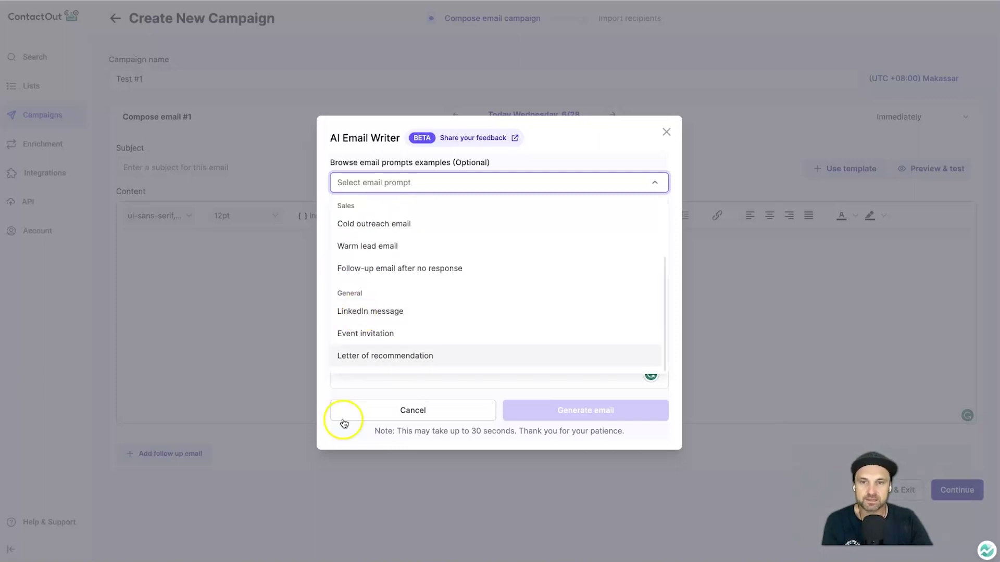
pyautogui.scroll(3, 365, 281)
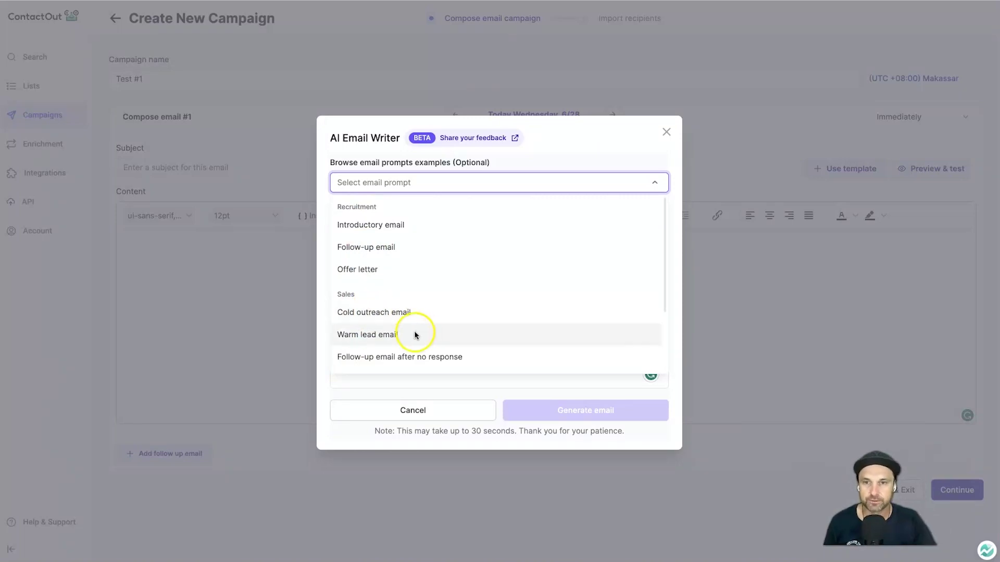
pyautogui.click(427, 315)
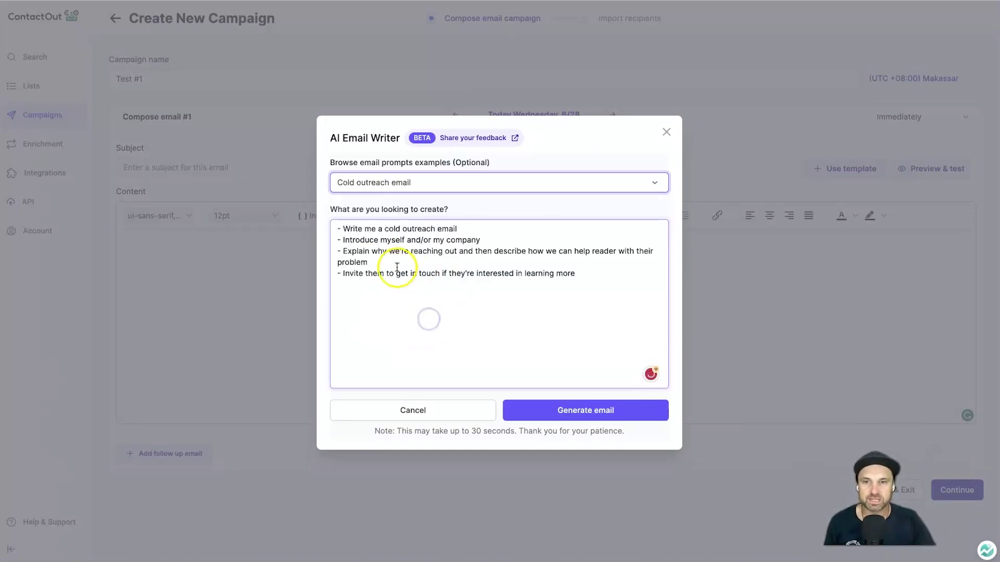
pyautogui.moveTo(607, 252)
pyautogui.click(609, 281)
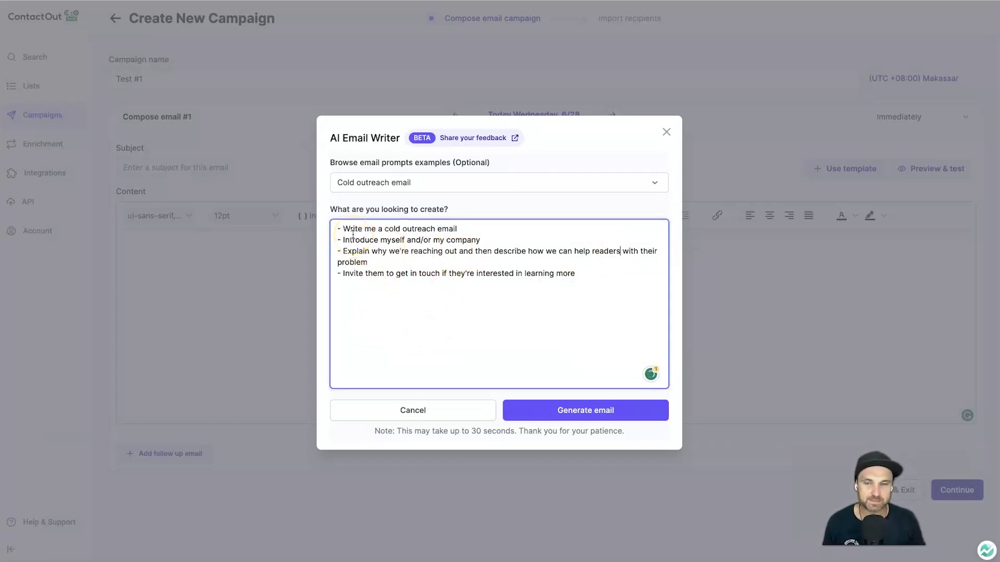
# - Review each line of the cold outreach prompt and generate the email from it
pyautogui.moveTo(345, 228); pyautogui.dragTo(423, 227)
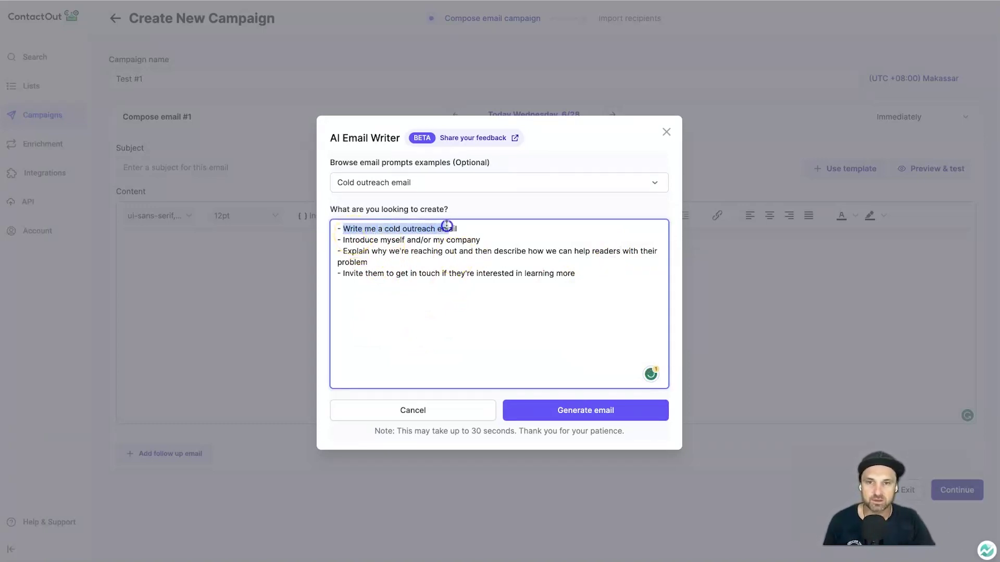
pyautogui.click(476, 229)
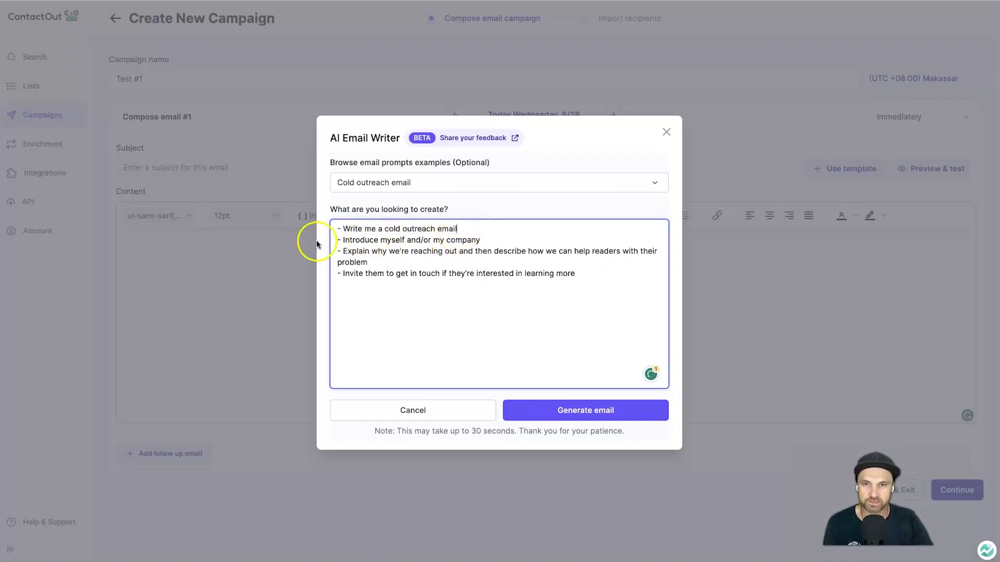
pyautogui.moveTo(337, 238); pyautogui.dragTo(525, 242)
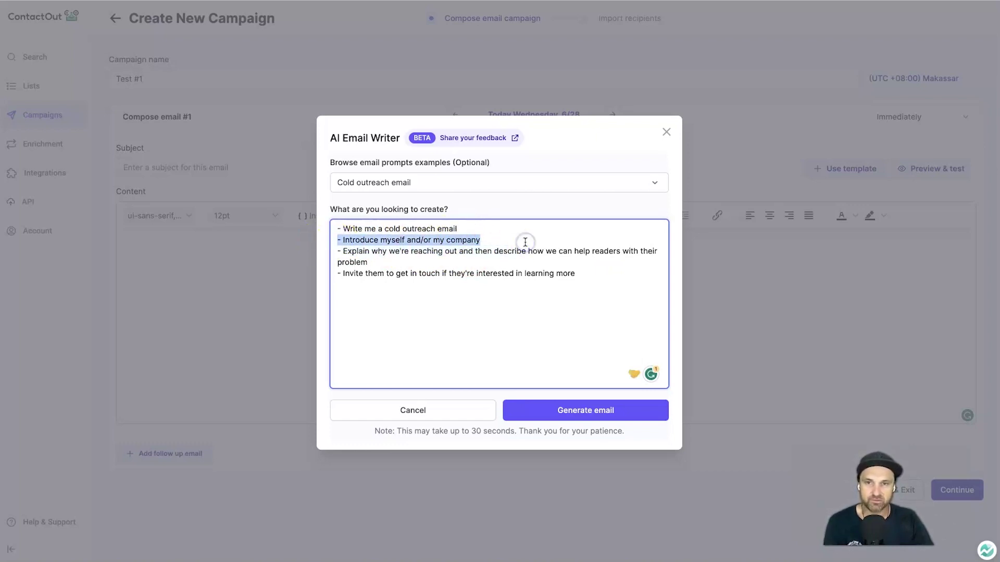
pyautogui.click(525, 242)
pyautogui.moveTo(357, 251); pyautogui.dragTo(535, 260)
pyautogui.click(551, 257)
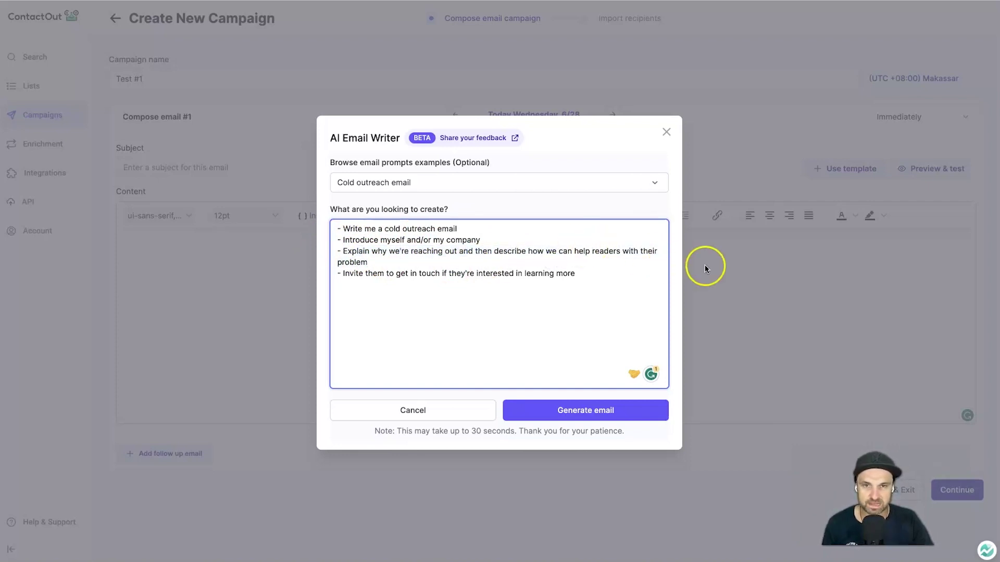
pyautogui.moveTo(384, 292); pyautogui.dragTo(458, 273)
pyautogui.click(465, 274)
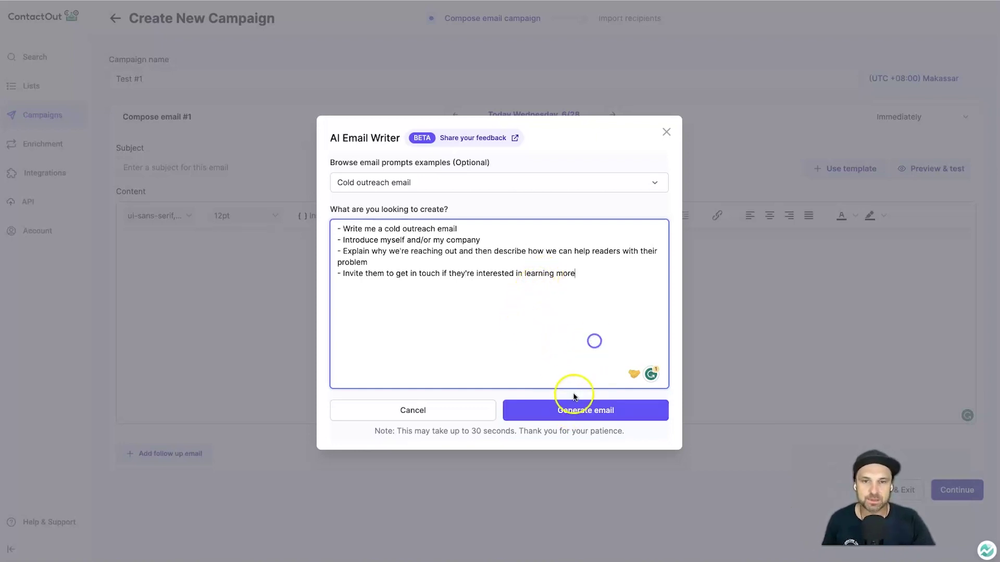
pyautogui.click(565, 411)
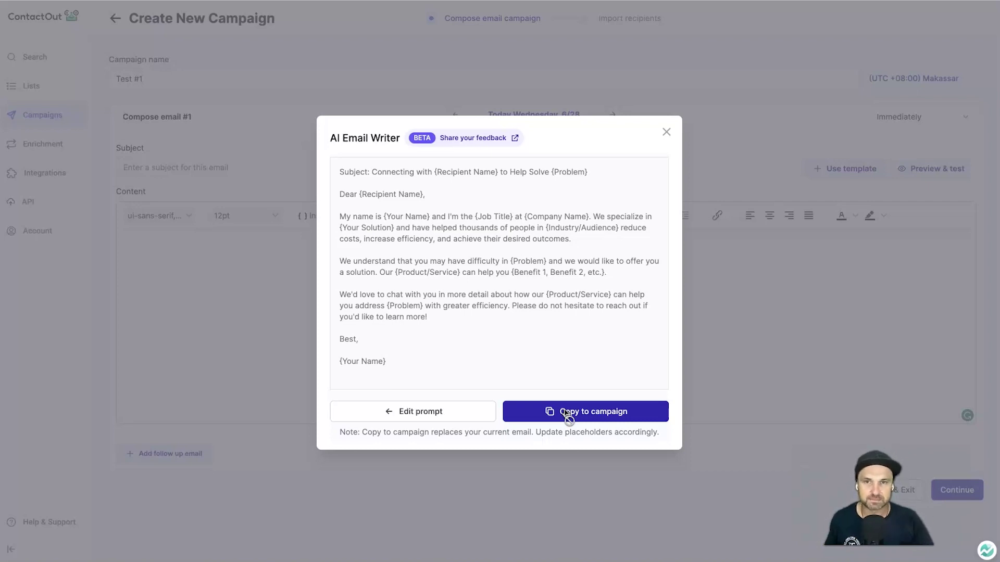
# - Read through the generated email's subject, greeting and body, checking which bracketed placeholders need filling in
pyautogui.click(562, 366)
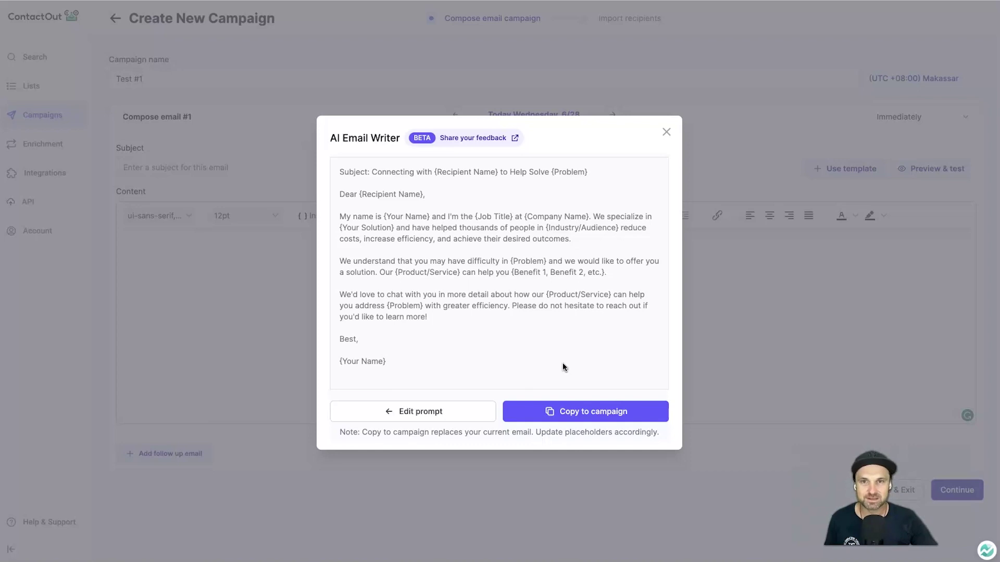
pyautogui.moveTo(385, 181); pyautogui.dragTo(522, 173)
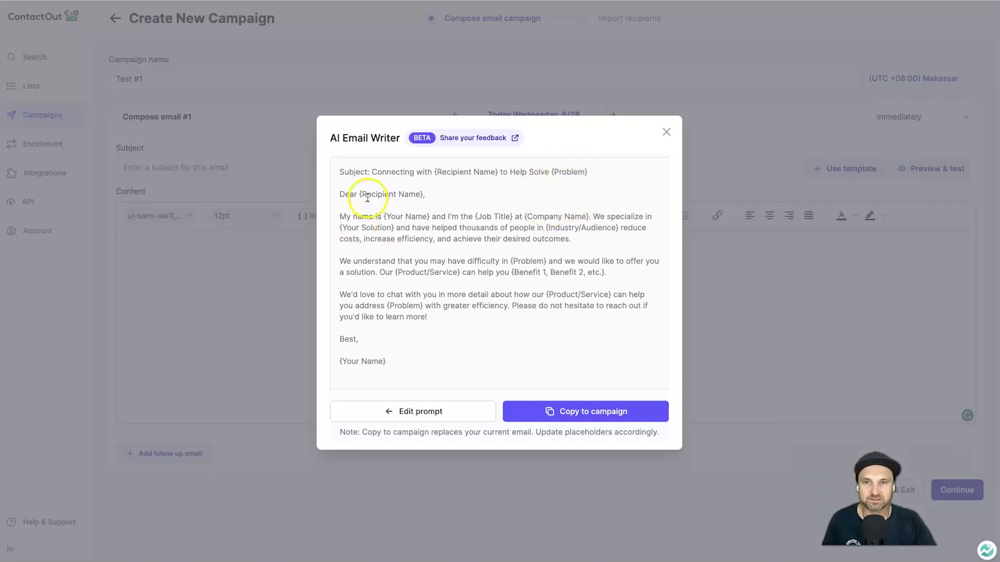
pyautogui.moveTo(367, 196); pyautogui.dragTo(455, 194)
pyautogui.click(455, 194)
pyautogui.moveTo(394, 217); pyautogui.dragTo(427, 216)
pyautogui.click(427, 215)
pyautogui.click(588, 220)
pyautogui.moveTo(374, 222); pyautogui.dragTo(473, 316)
pyautogui.click(477, 315)
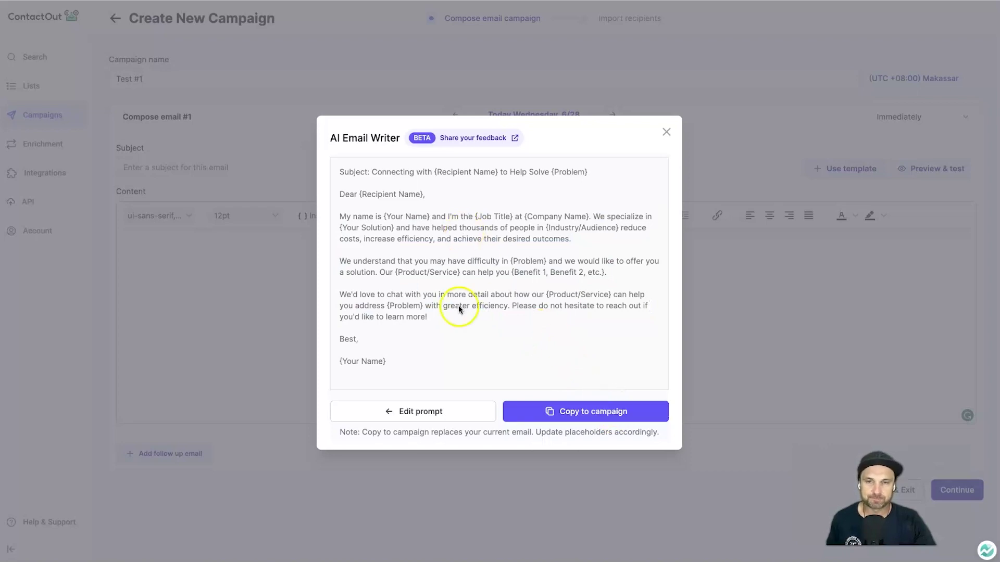
# - Generate the email again from the same prompt, copy it to the campaign, and close the AI Email Writer
pyautogui.click(404, 411)
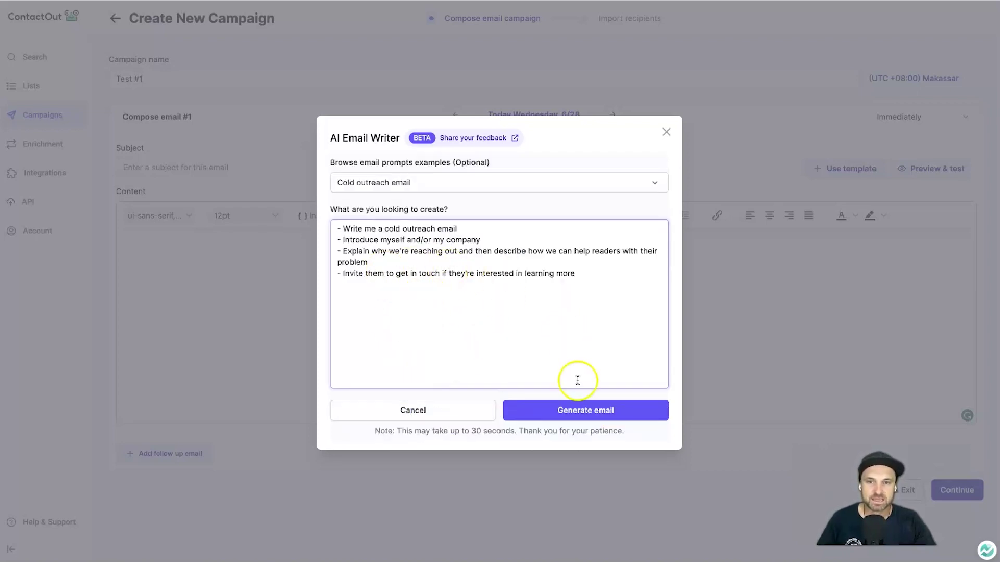
pyautogui.click(584, 408)
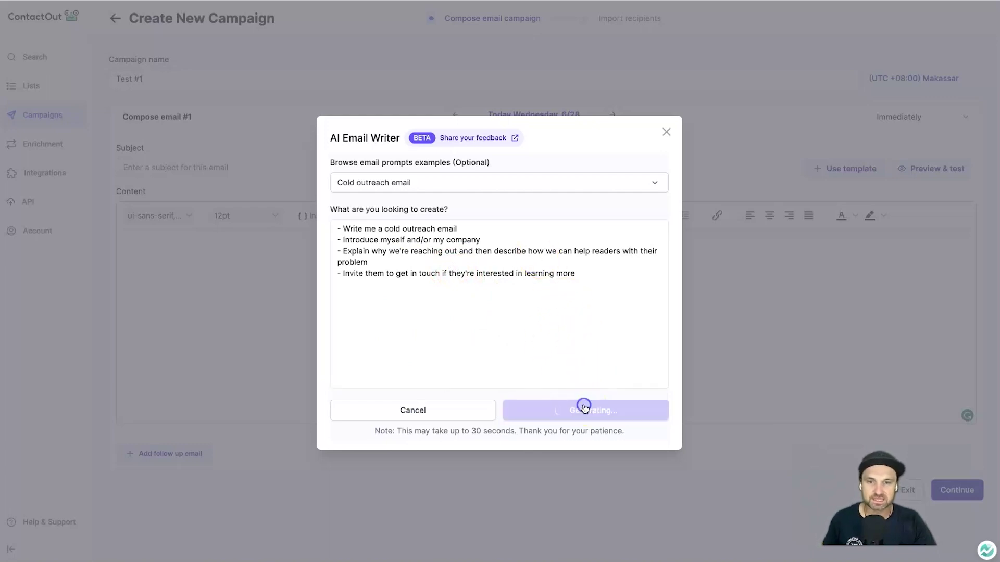
pyautogui.moveTo(408, 186); pyautogui.dragTo(471, 321)
pyautogui.click(462, 339)
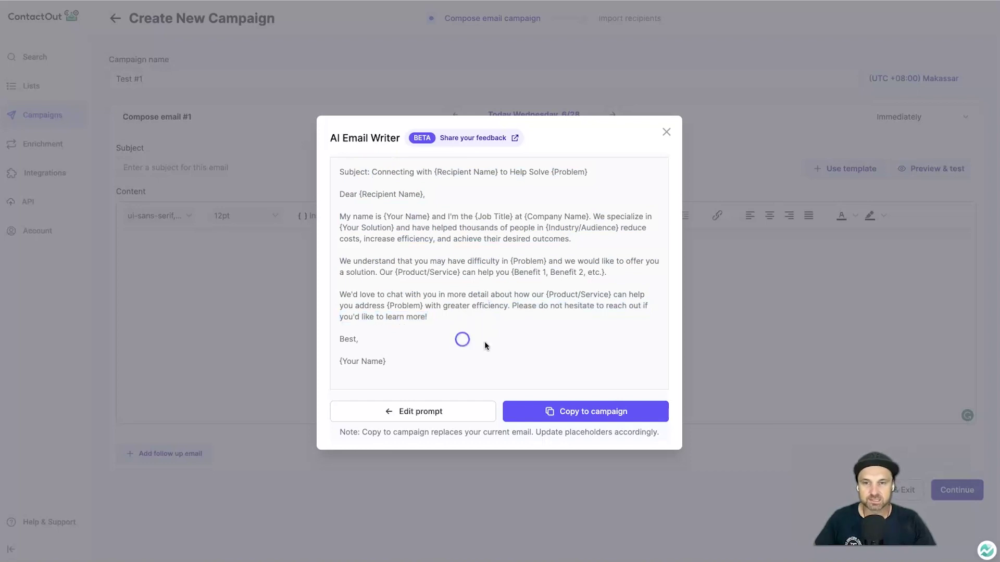
pyautogui.click(617, 414)
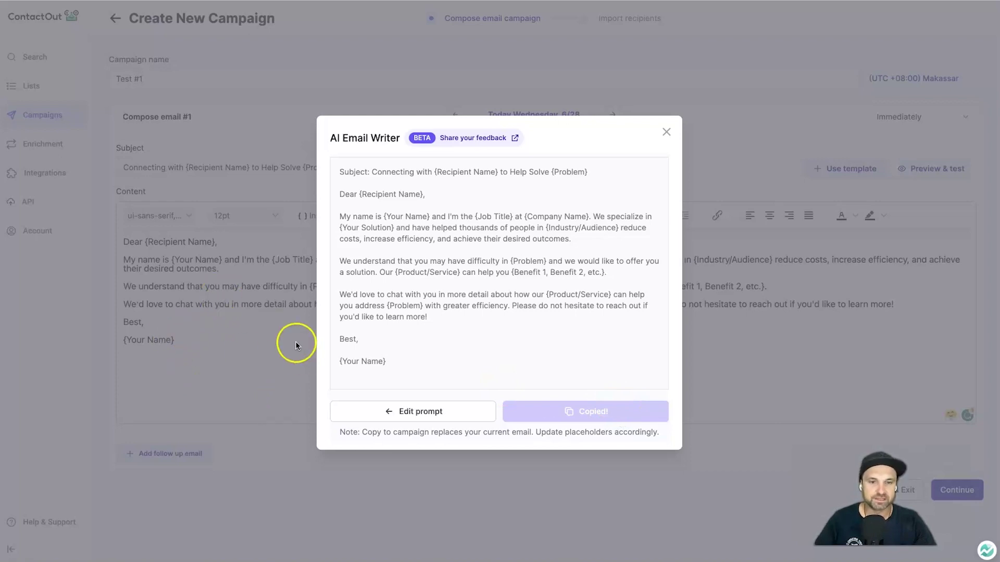
pyautogui.click(666, 133)
# - Review the subject line and the body text copied into the campaign email
pyautogui.click(130, 168)
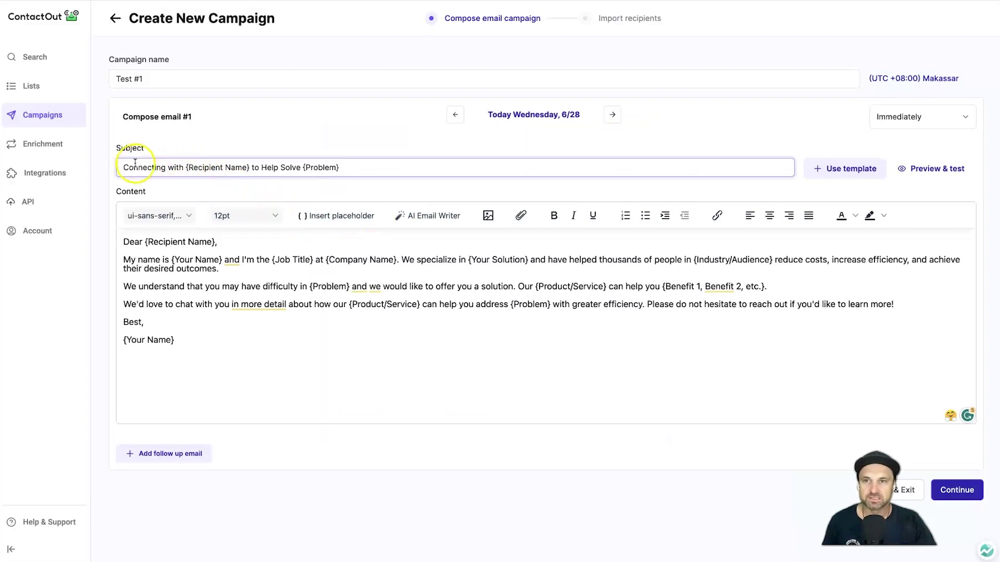
pyautogui.moveTo(121, 167); pyautogui.dragTo(371, 167)
pyautogui.click(286, 361)
pyautogui.click(122, 258)
pyautogui.moveTo(122, 240); pyautogui.dragTo(261, 363)
pyautogui.click(260, 346)
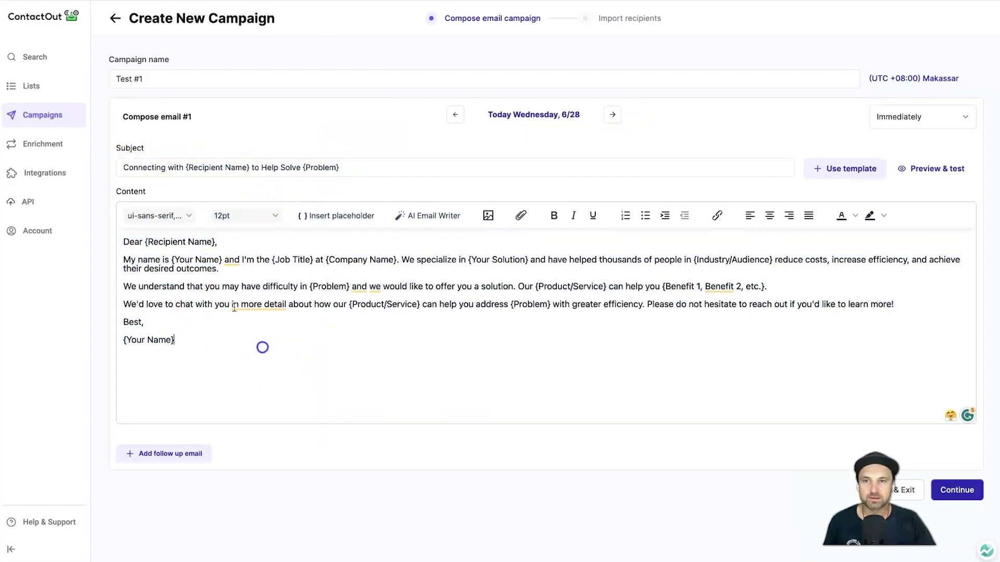
# - Replace {Recipient Name} in the greeting with the First Name placeholder, using "there" as the fallback text
pyautogui.moveTo(144, 238); pyautogui.dragTo(174, 241)
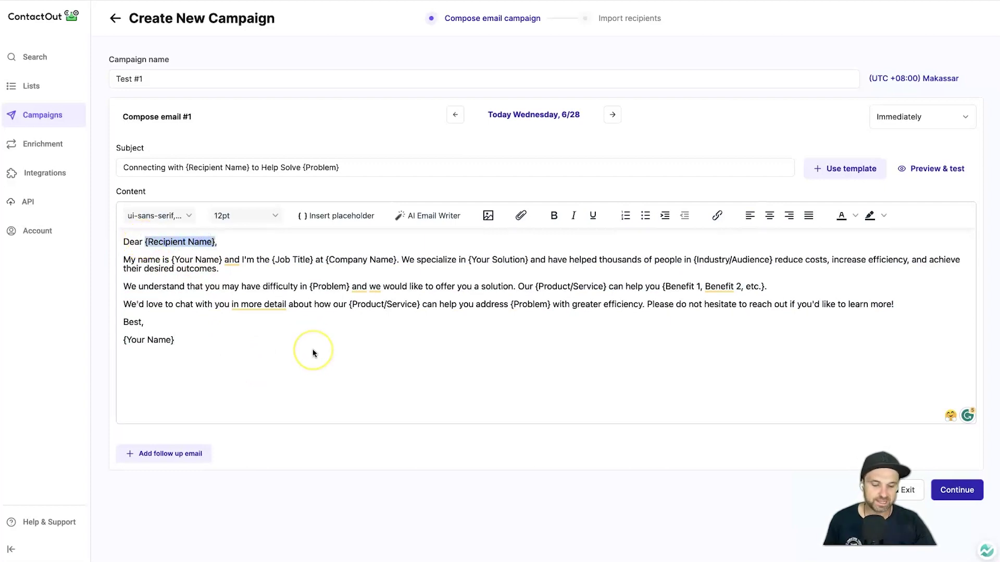
pyautogui.press('BackSpace')
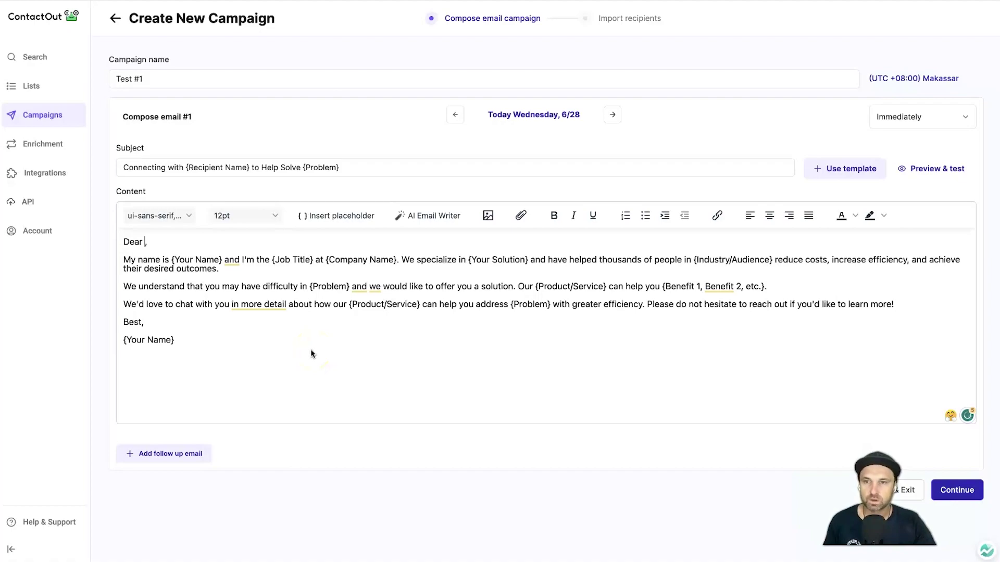
pyautogui.click(346, 218)
pyautogui.click(439, 252)
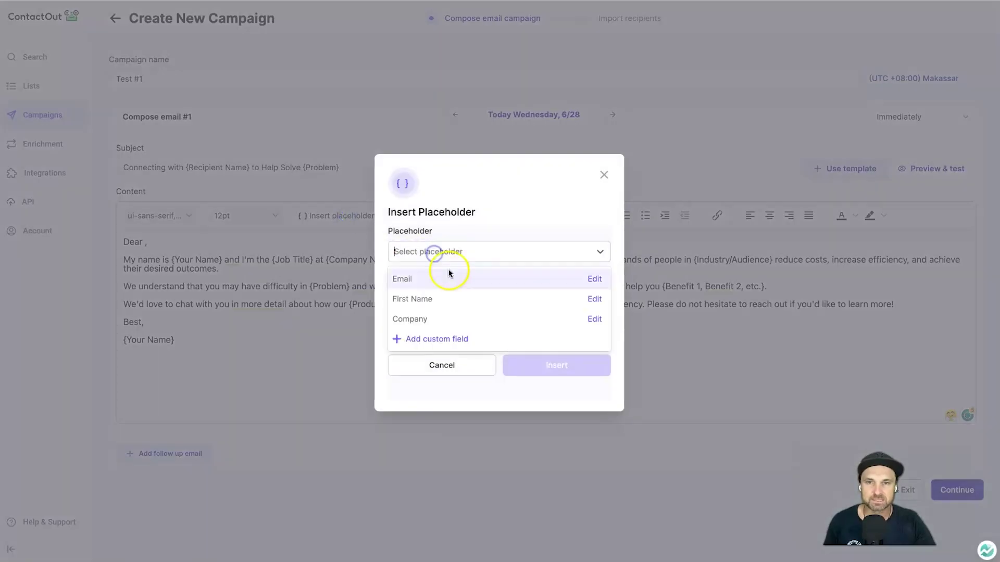
pyautogui.click(439, 296)
pyautogui.click(495, 301)
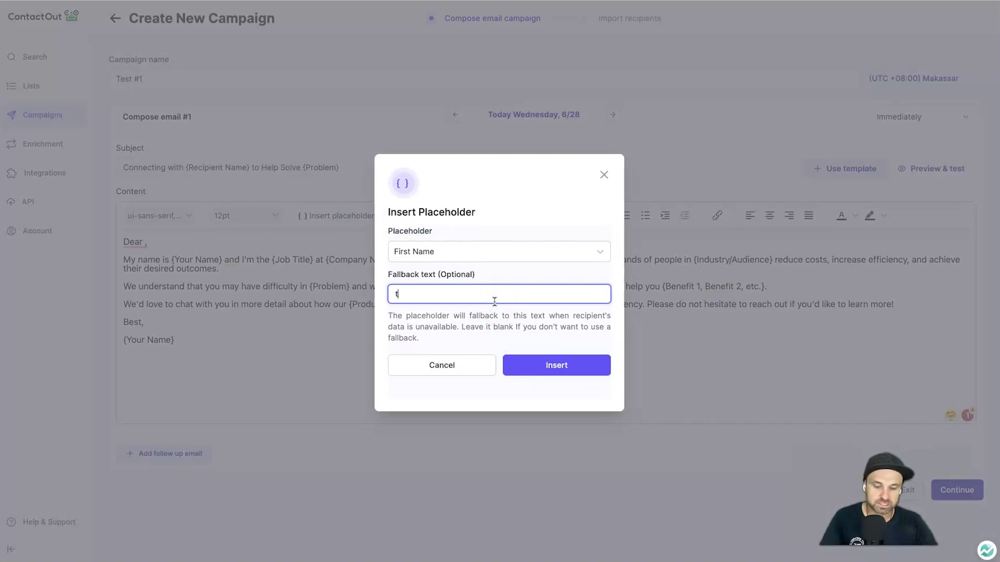
pyautogui.click(523, 362)
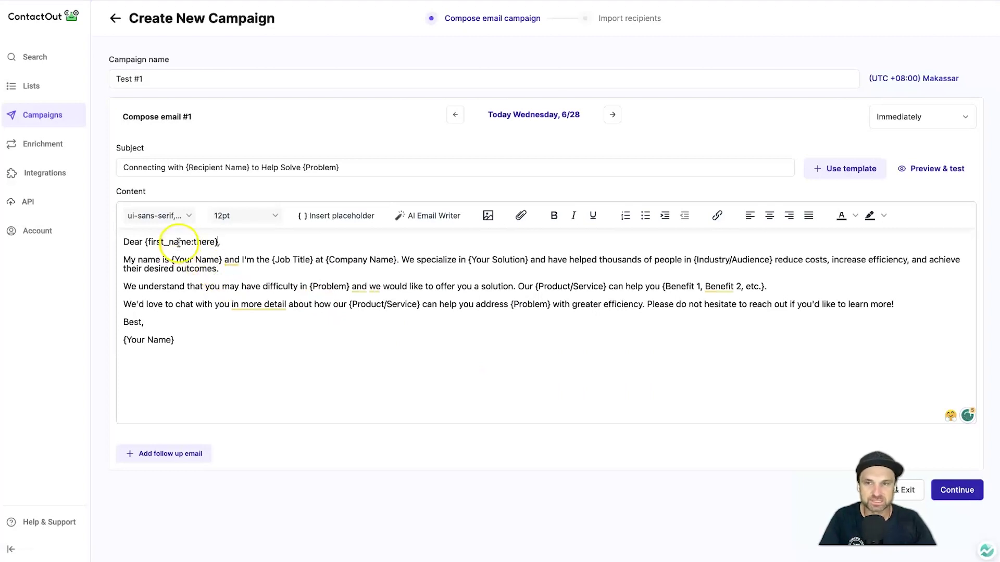
# - Replace the introduction's name, job title and company placeholders with the sender's first name, CEO and Software Pilot
pyautogui.moveTo(171, 260); pyautogui.dragTo(214, 256)
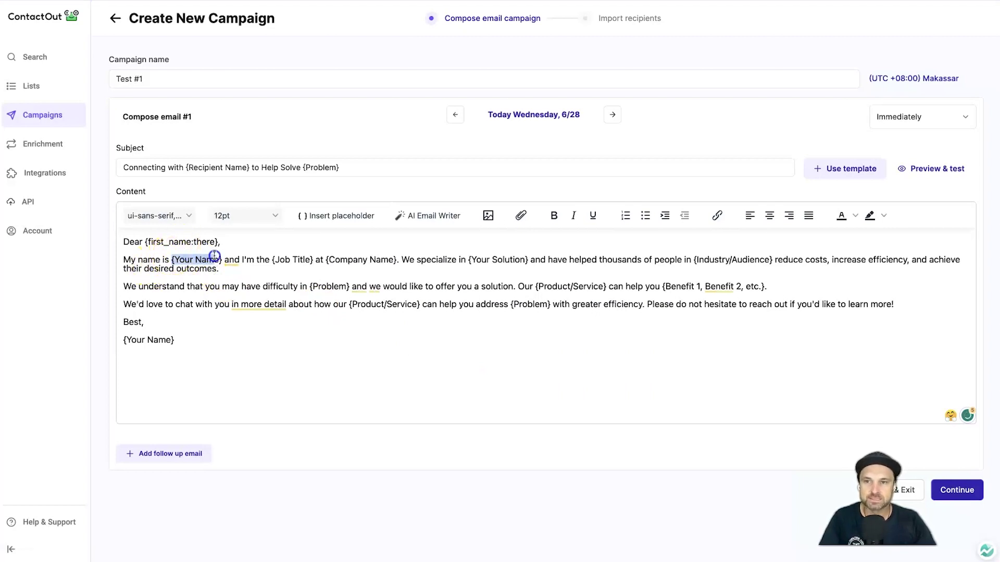
pyautogui.write('Phil')
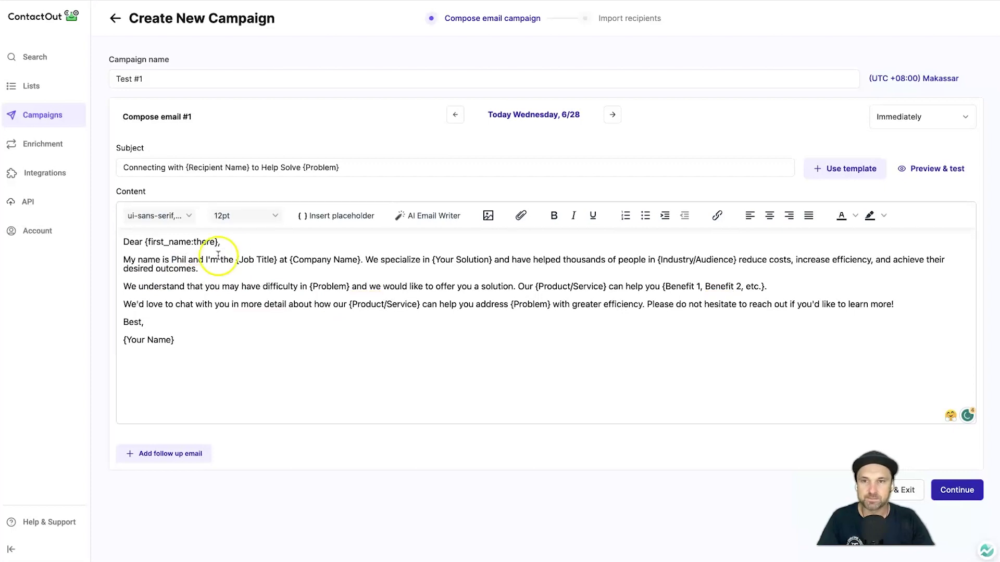
pyautogui.moveTo(237, 255); pyautogui.dragTo(277, 255)
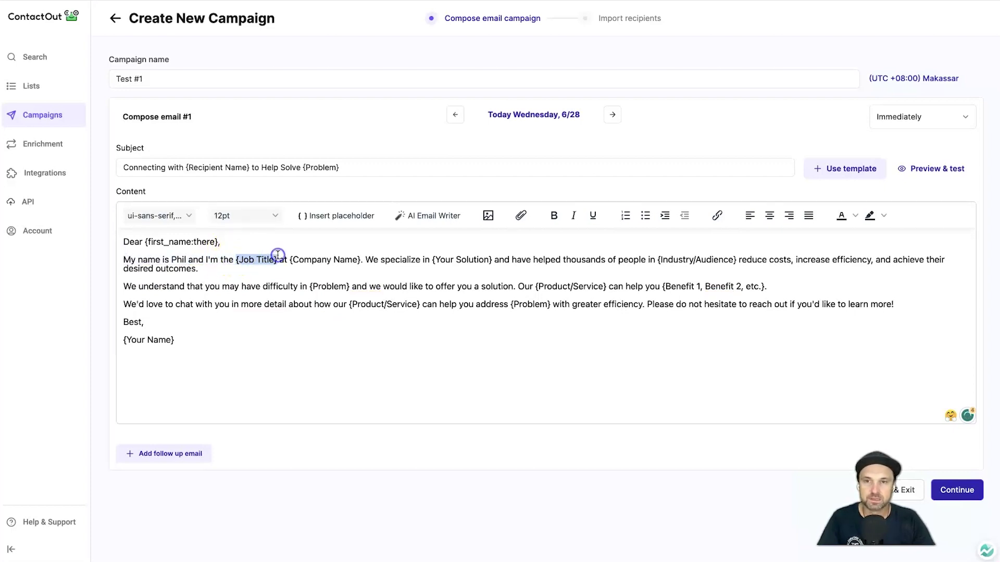
pyautogui.write('CEO')
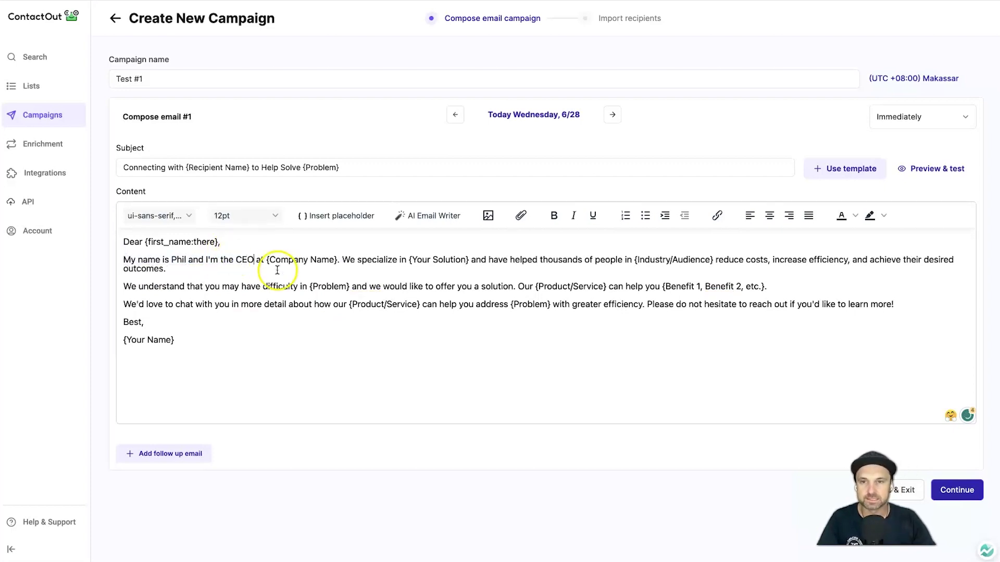
pyautogui.moveTo(266, 260); pyautogui.dragTo(336, 256)
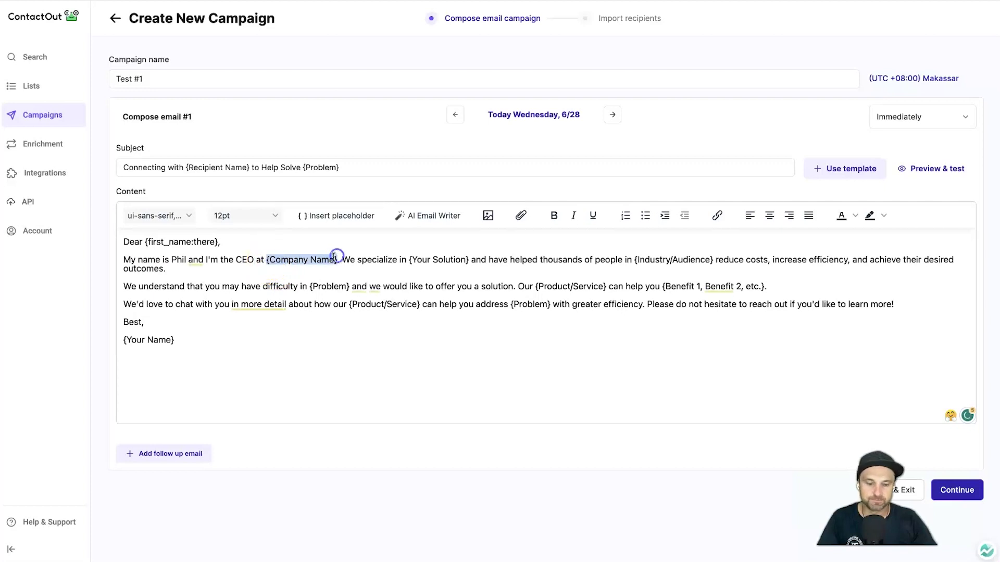
pyautogui.write('Software p')
pyautogui.press('BackSpace')
pyautogui.write('Pilot')
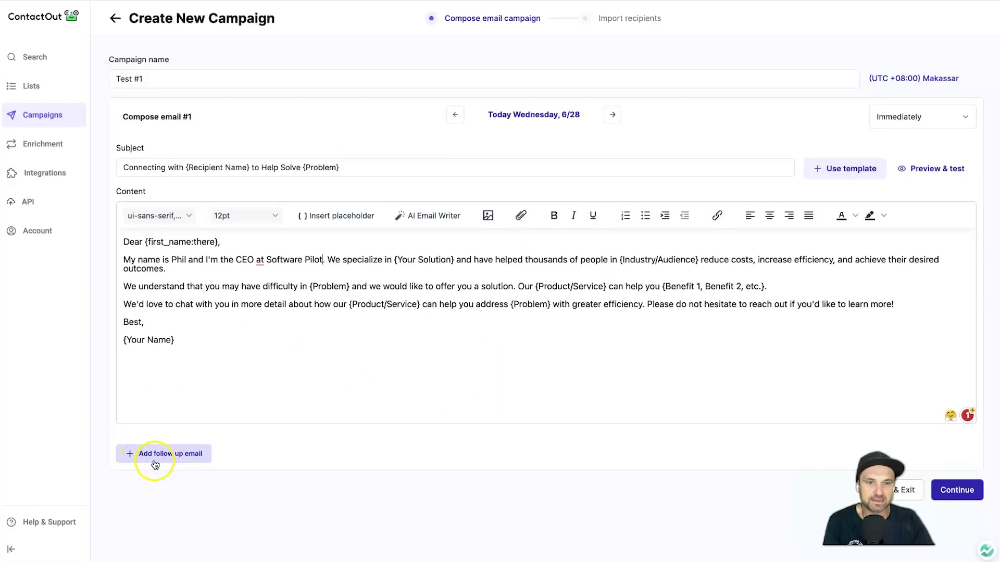
# - Add a follow-up email one day after the first and set it to reply in the same thread
pyautogui.click(171, 454)
pyautogui.scroll(-6, 222, 458)
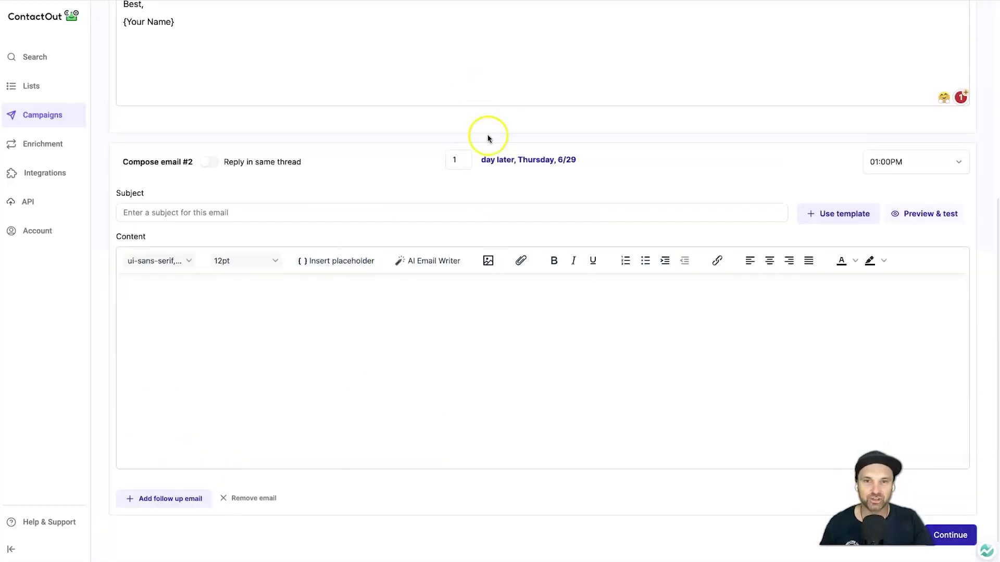
pyautogui.click(438, 160)
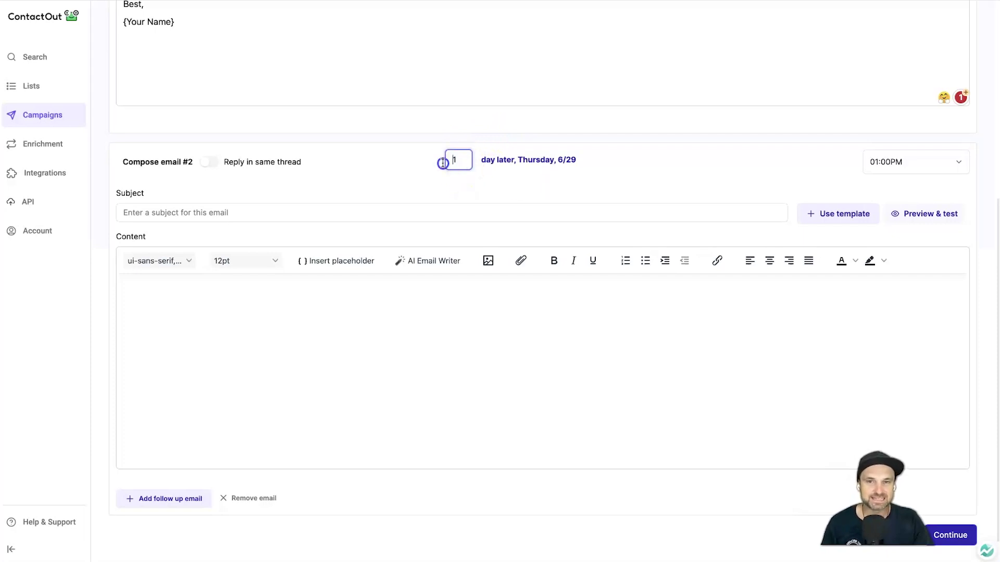
pyautogui.click(539, 183)
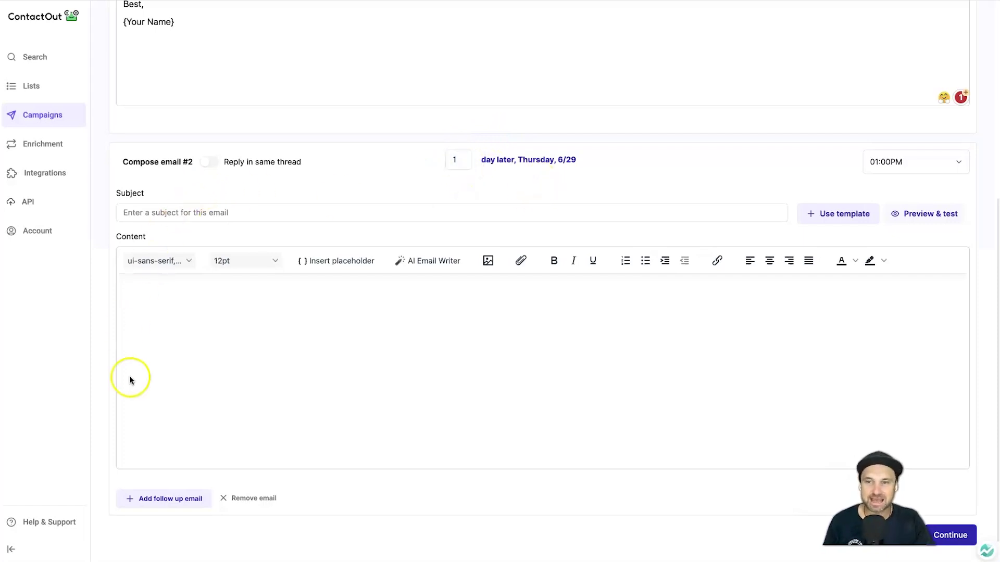
pyautogui.click(398, 201)
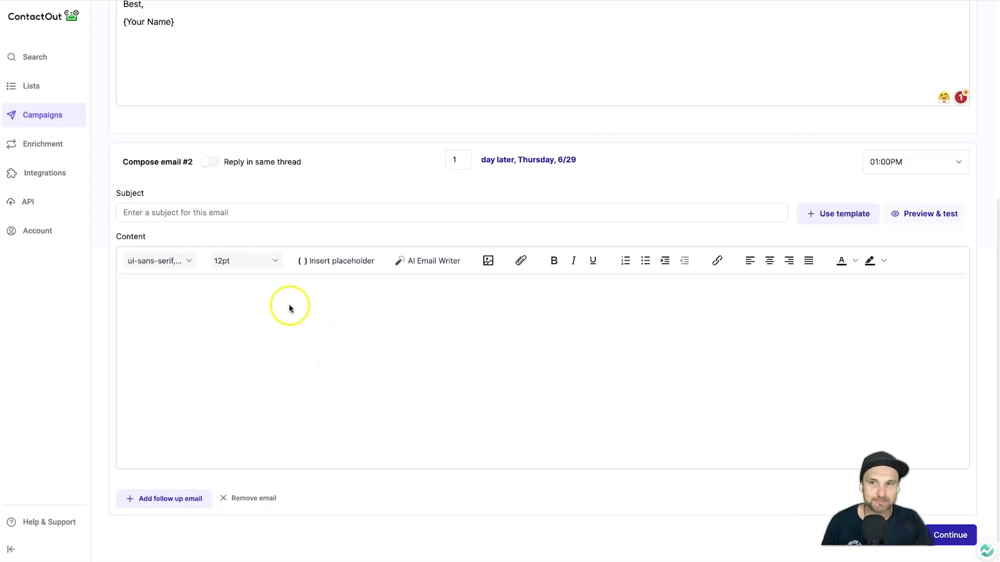
pyautogui.click(209, 162)
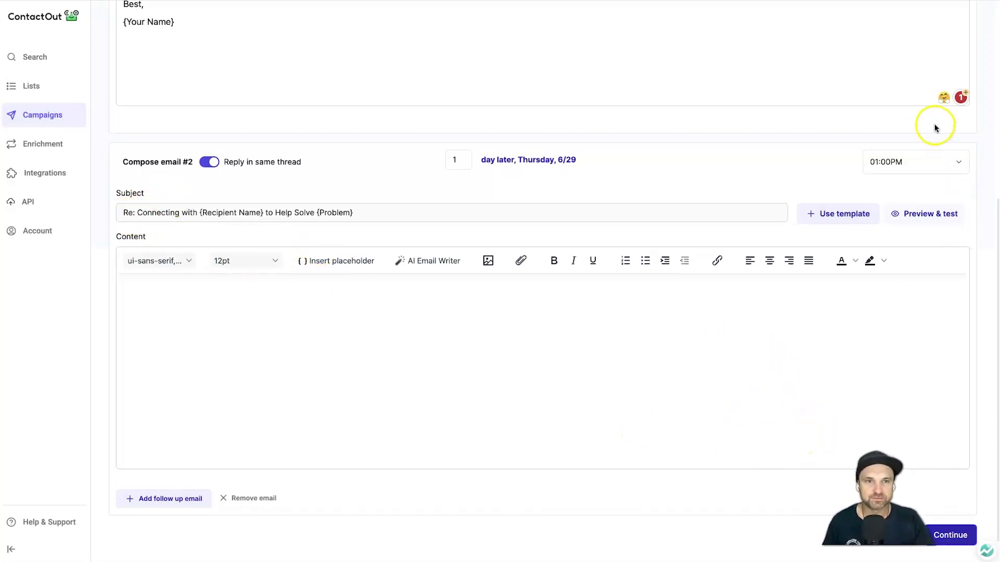
# - Remove the follow-up email from the campaign
pyautogui.scroll(6, 625, 192)
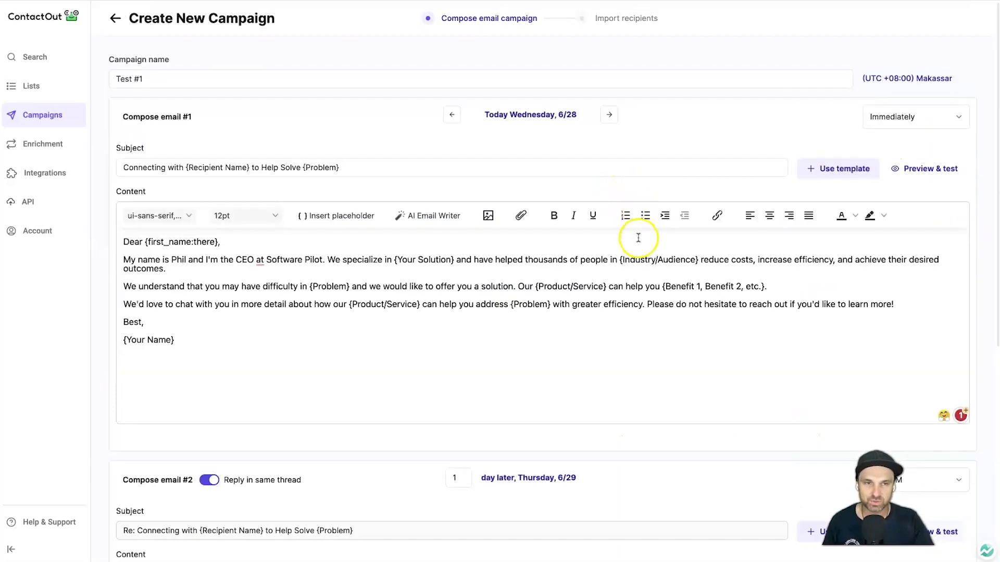
pyautogui.scroll(-6, 615, 252)
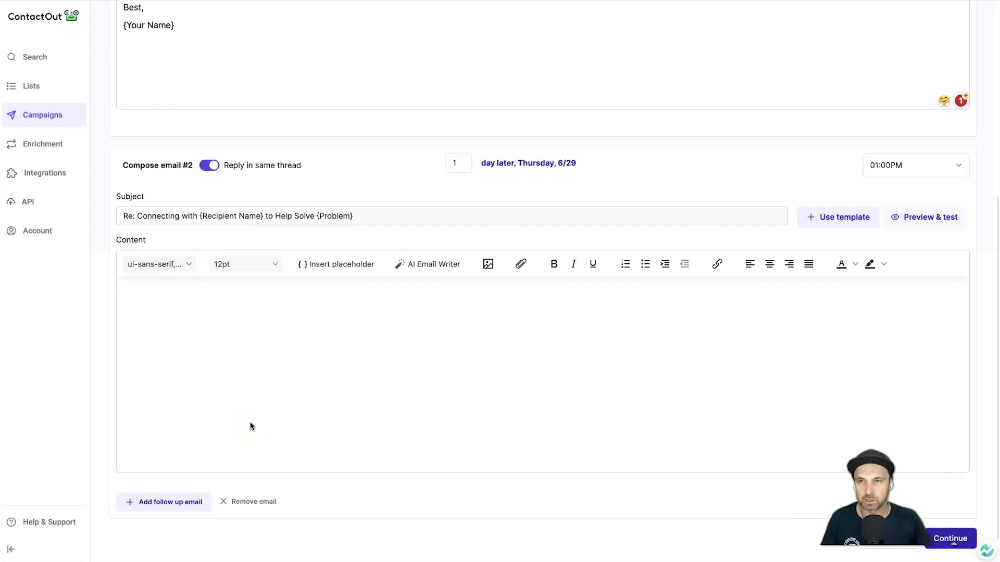
pyautogui.click(250, 501)
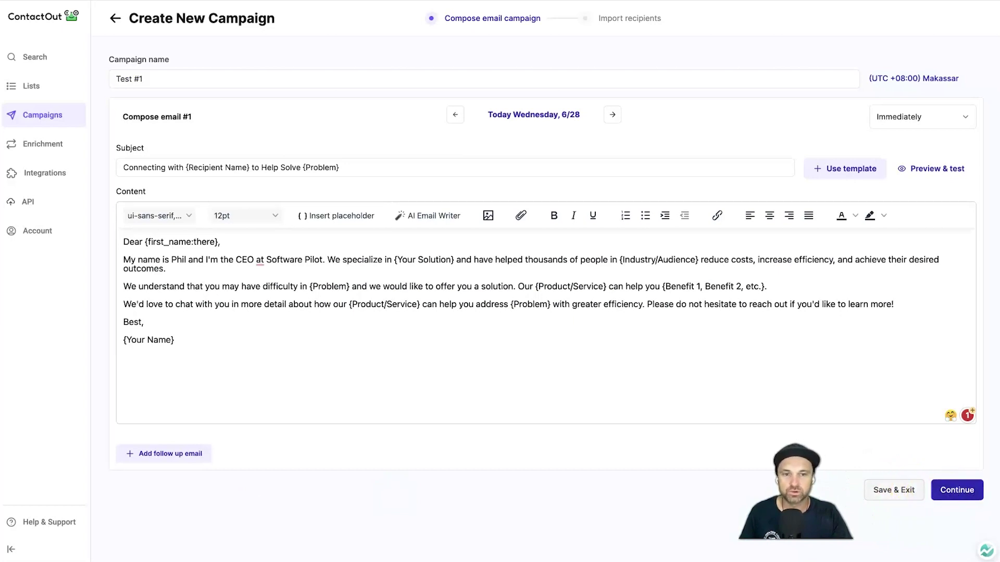
# - Import the Health Coaches Sydney team folder as the campaign's recipients, then save and exit without starting the campaign
pyautogui.click(957, 490)
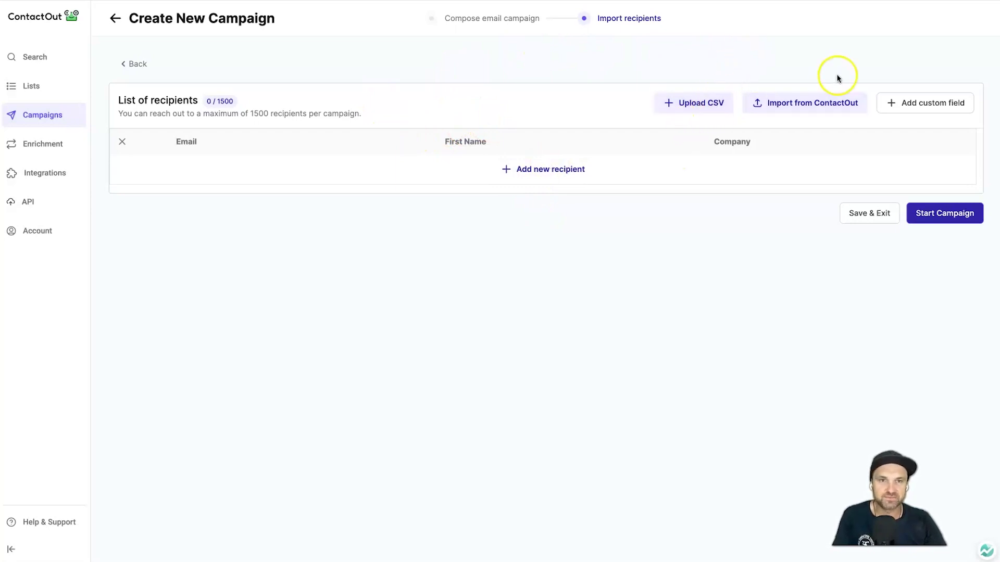
pyautogui.click(832, 109)
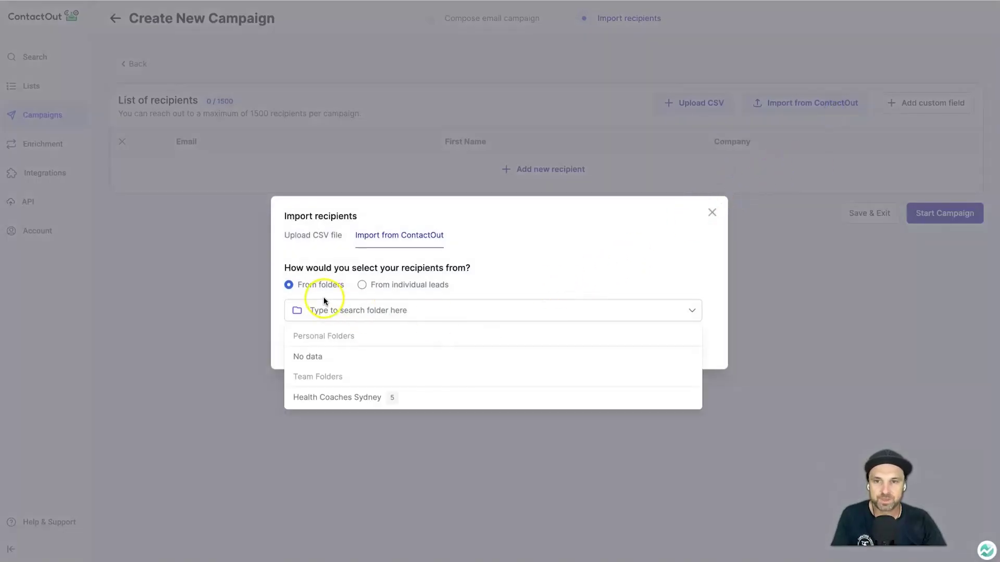
pyautogui.click(332, 398)
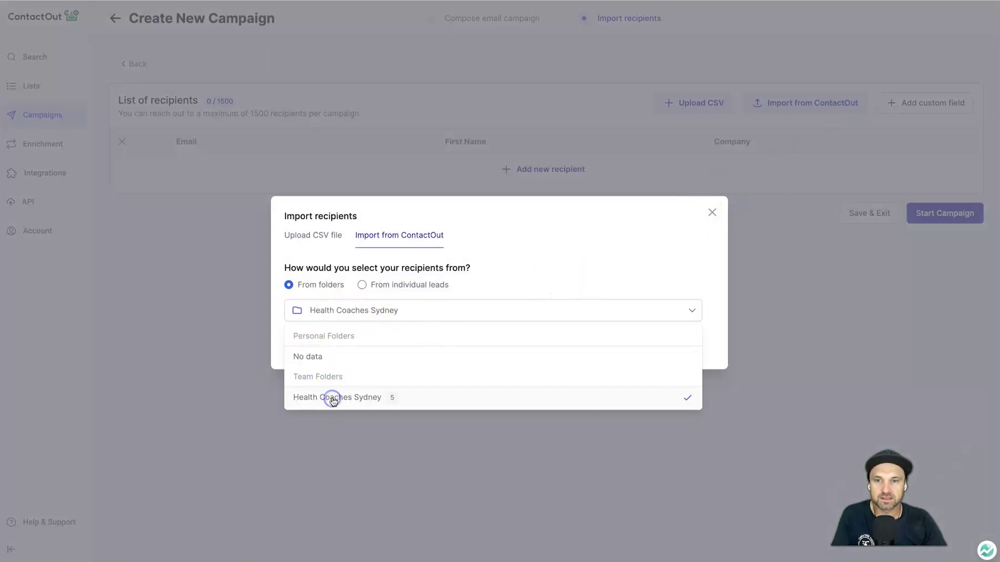
pyautogui.click(550, 250)
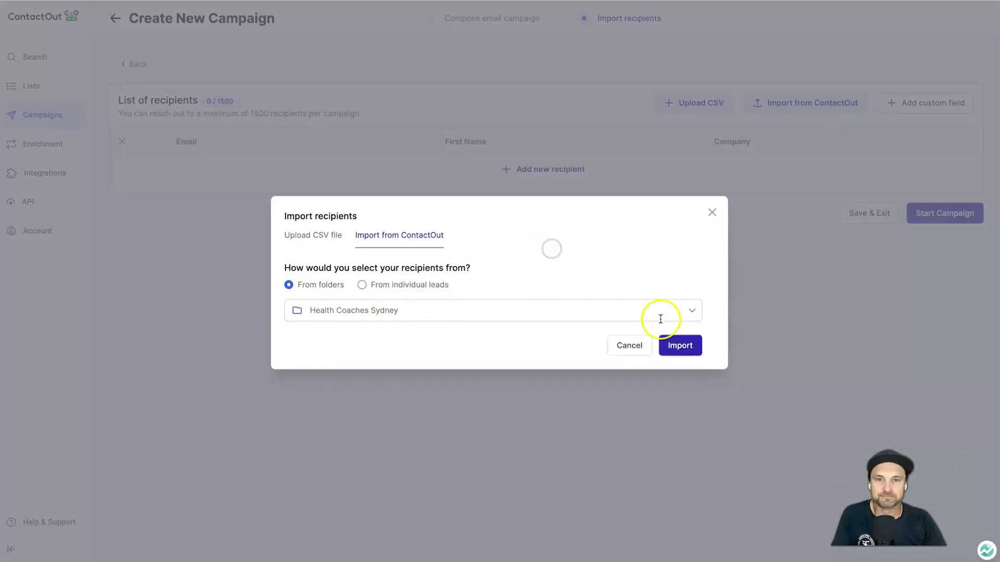
pyautogui.click(679, 351)
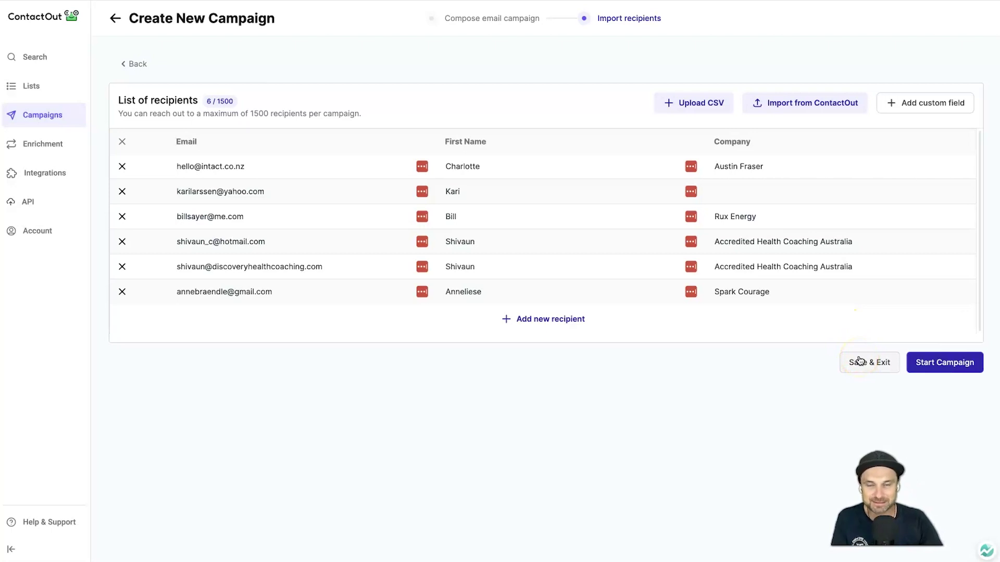
pyautogui.click(870, 370)
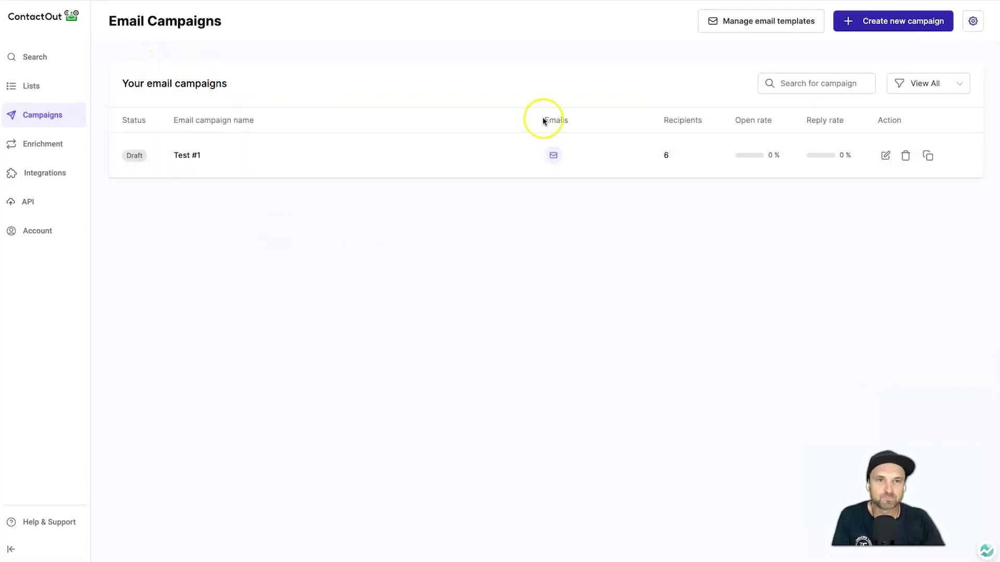
# - Check the email campaign settings without changing them, and reopen the Test #1 draft through to its recipient list
pyautogui.click(975, 19)
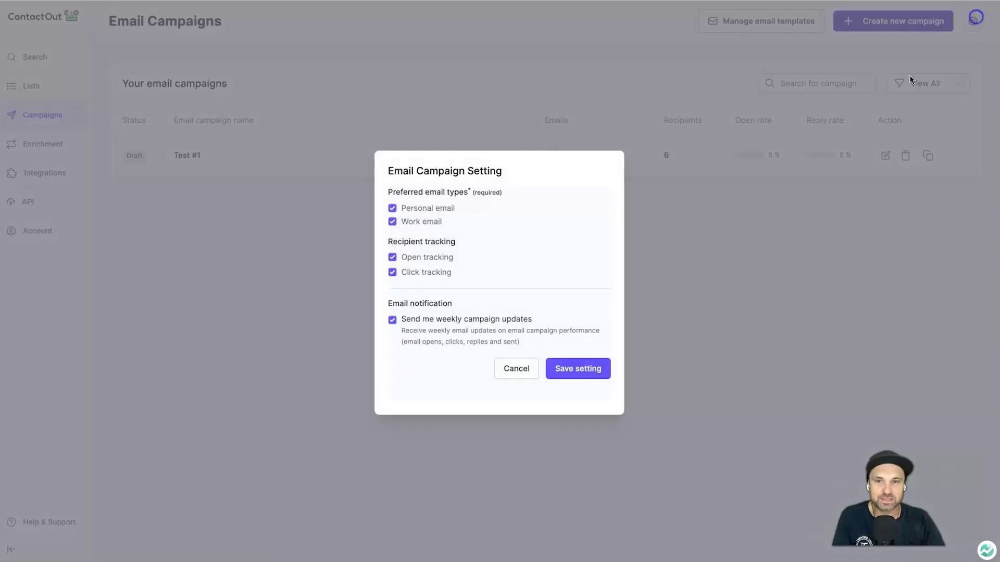
pyautogui.click(516, 375)
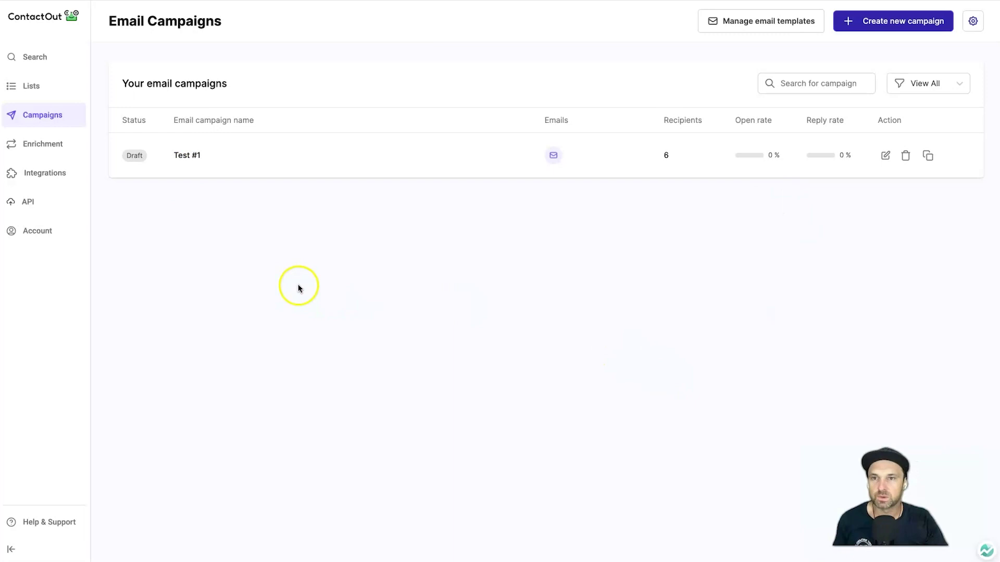
pyautogui.click(193, 155)
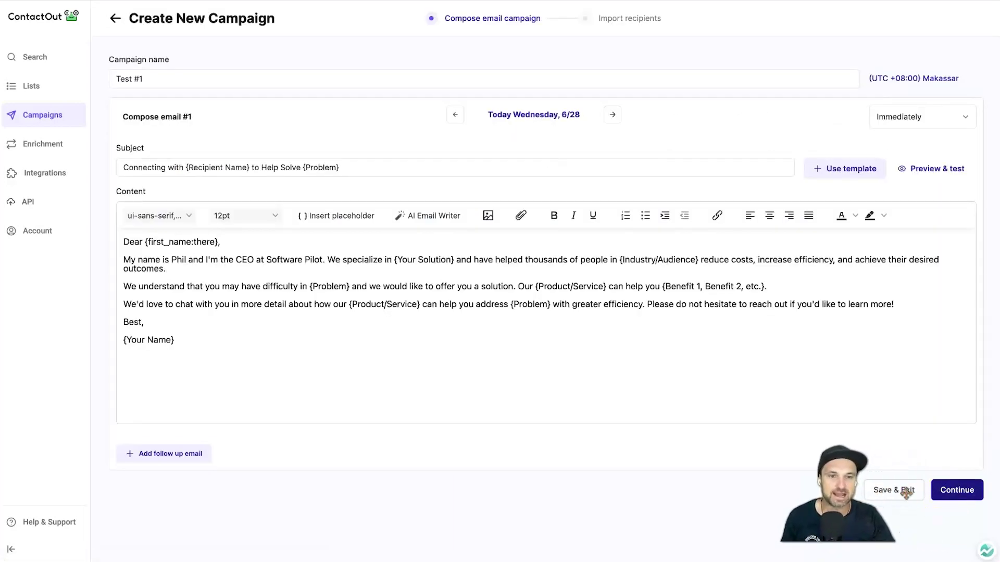
pyautogui.click(906, 494)
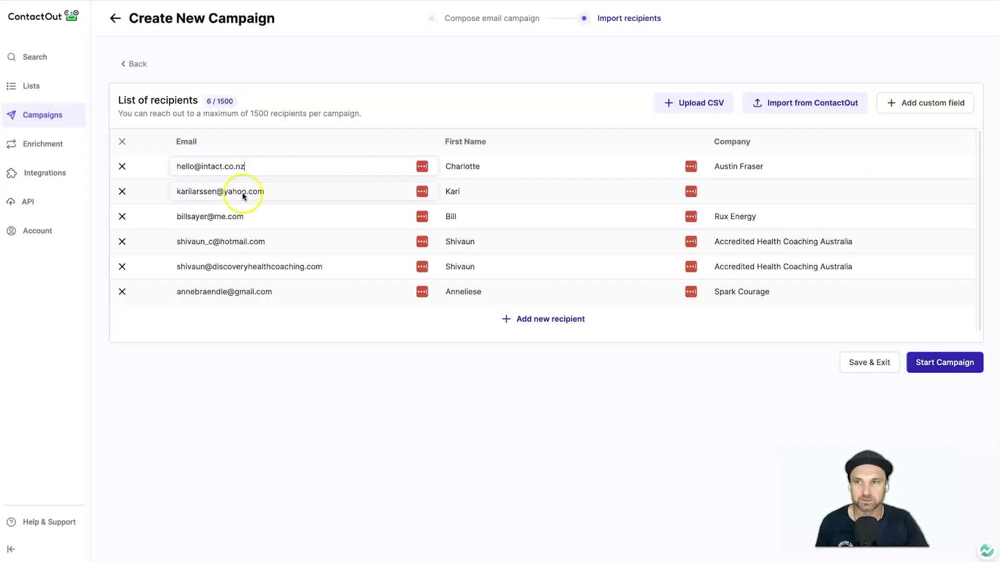
# - Reveal the email addresses of the second profile in the people search and save that profile to a ContactOut folder
pyautogui.click(42, 58)
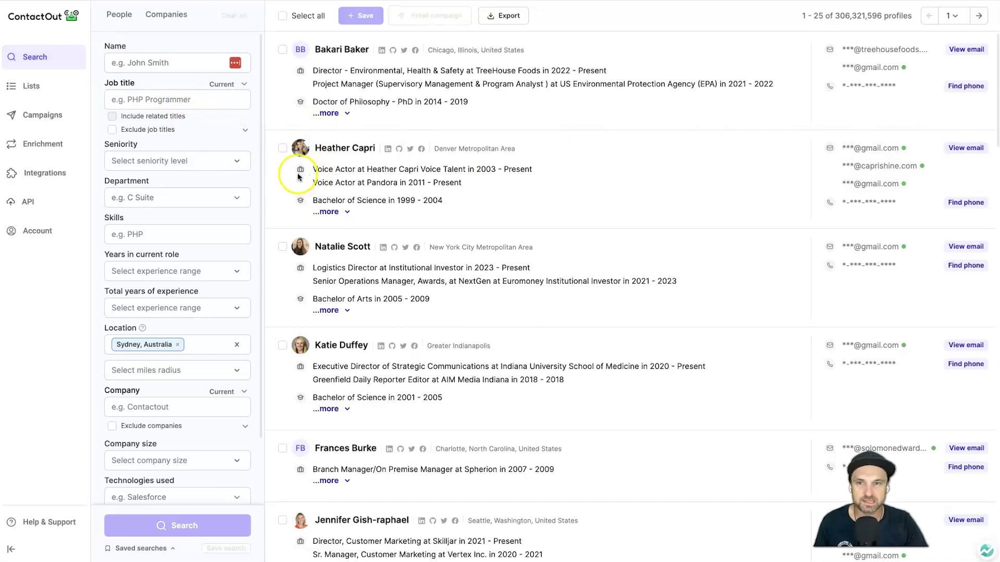
pyautogui.click(979, 150)
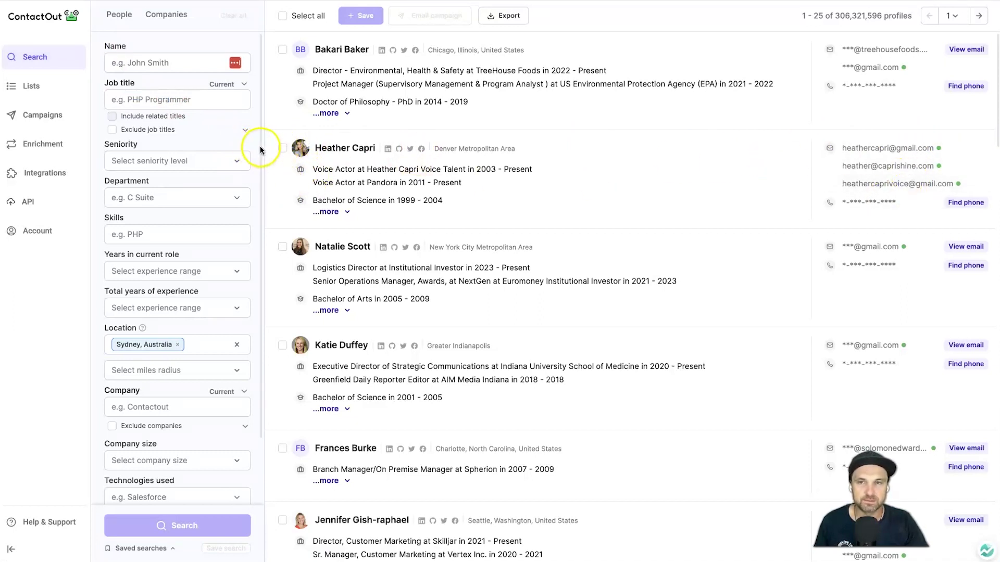
pyautogui.click(282, 148)
pyautogui.click(364, 16)
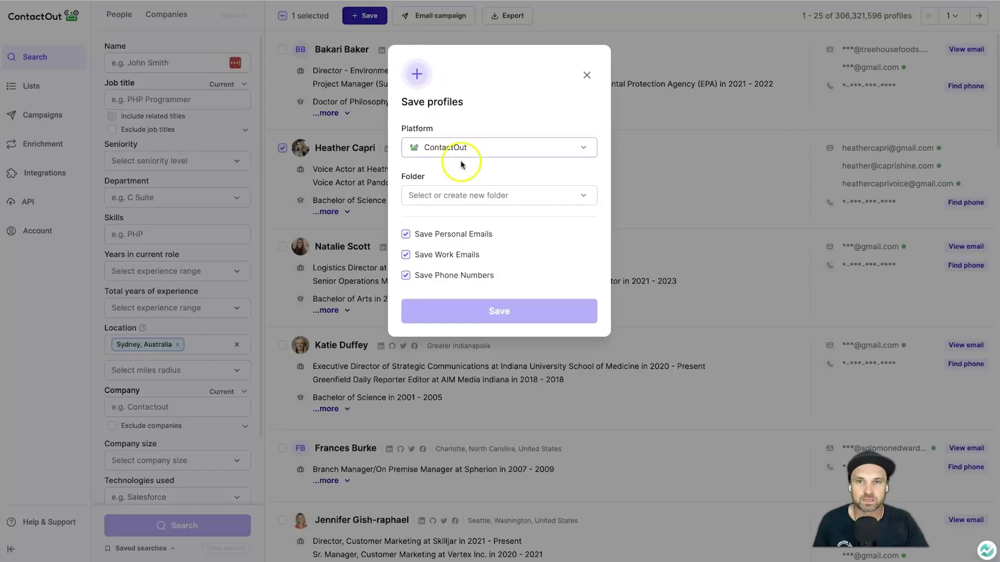
pyautogui.click(455, 195)
pyautogui.click(460, 222)
pyautogui.click(493, 313)
pyautogui.click(587, 65)
# - Add the selected profile as a recipient of the Test #1 campaign, using both personal and work emails
pyautogui.click(428, 16)
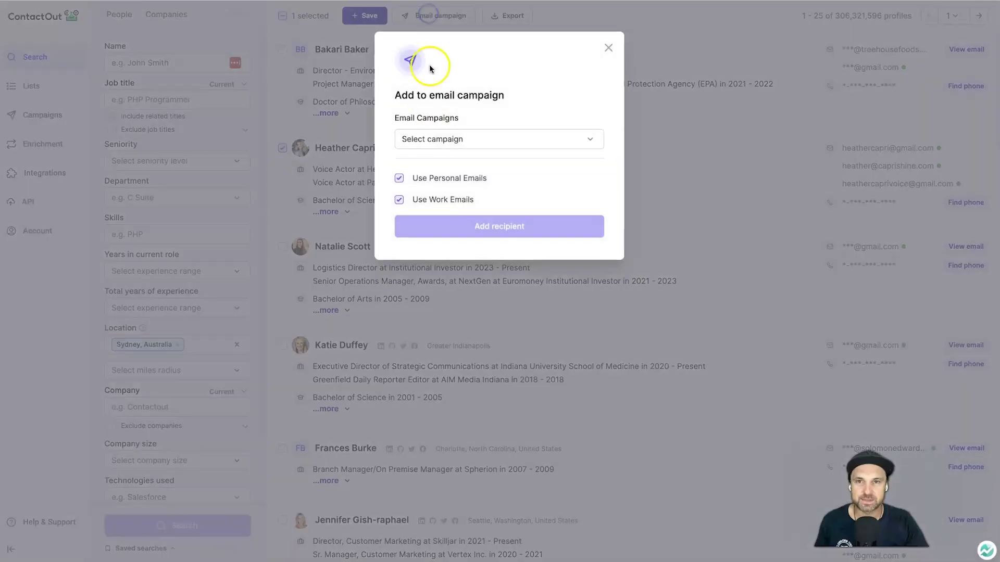
pyautogui.click(430, 139)
pyautogui.click(434, 166)
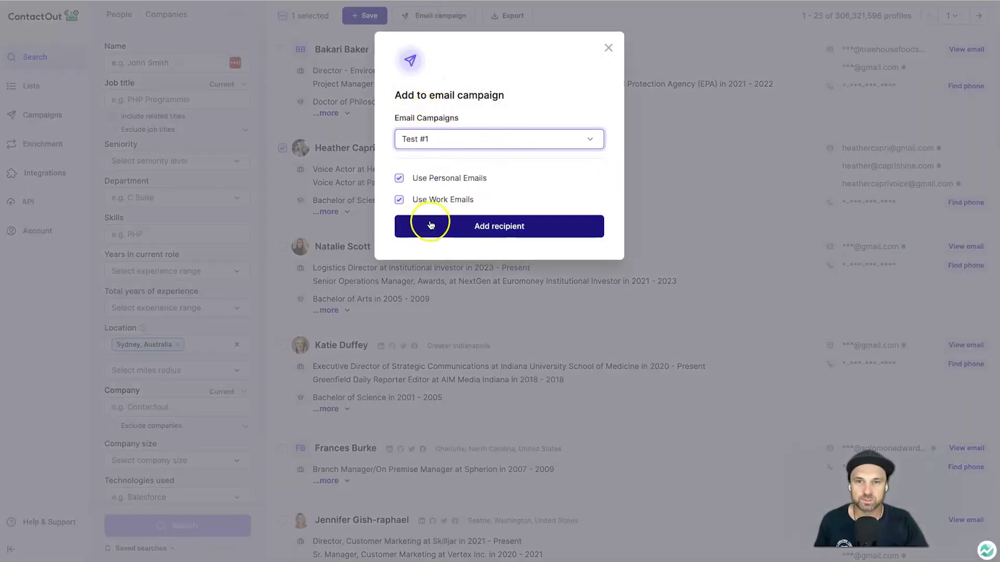
pyautogui.click(529, 232)
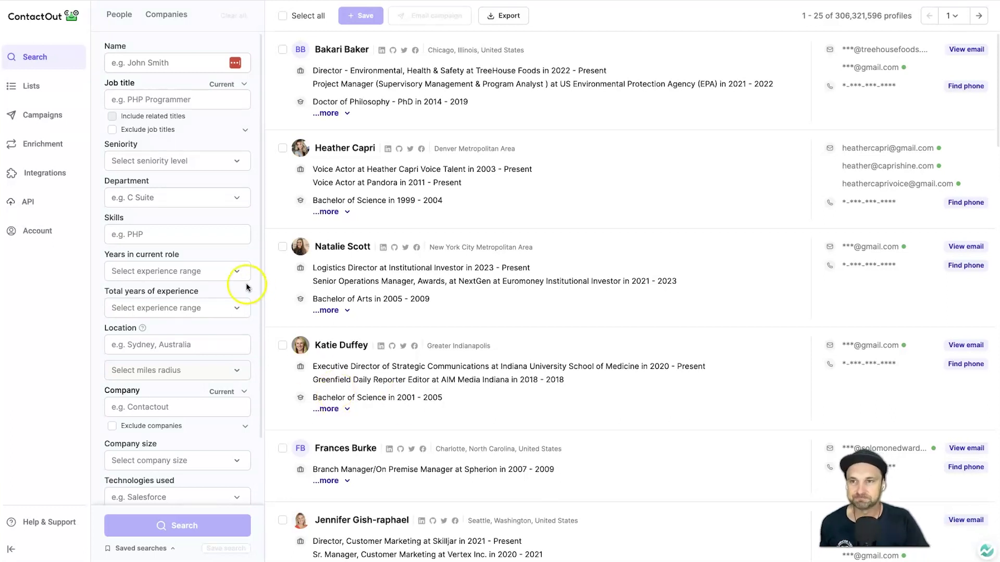
# - Look over the data enrichment services and the list of available integrations
pyautogui.click(58, 149)
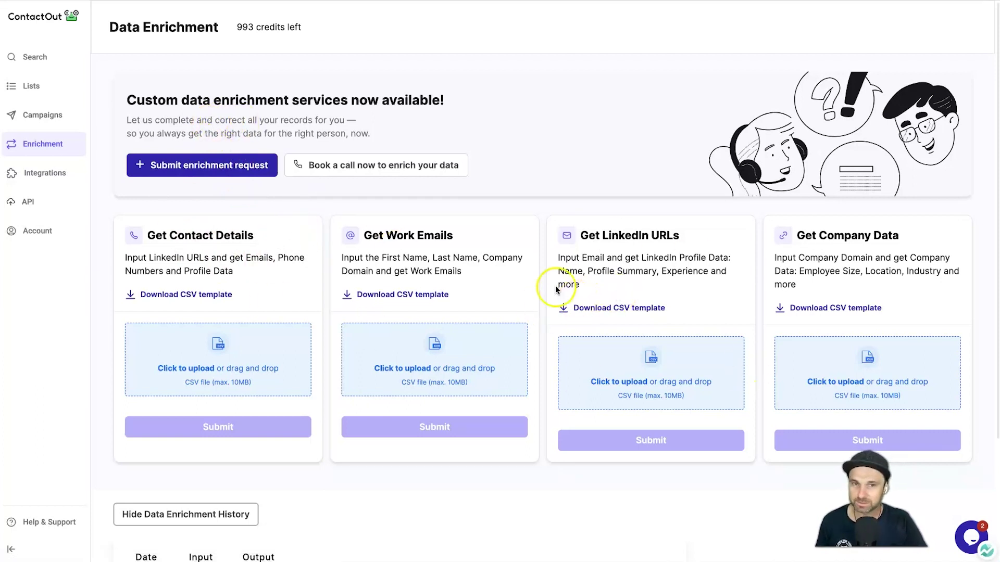
pyautogui.click(52, 173)
pyautogui.scroll(-1, 574, 206)
pyautogui.scroll(-2, 573, 206)
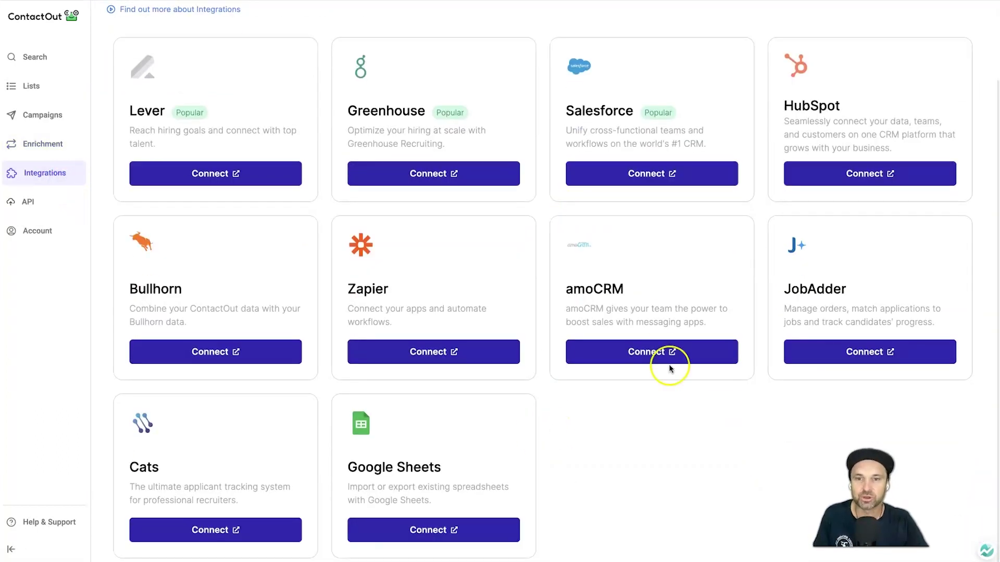